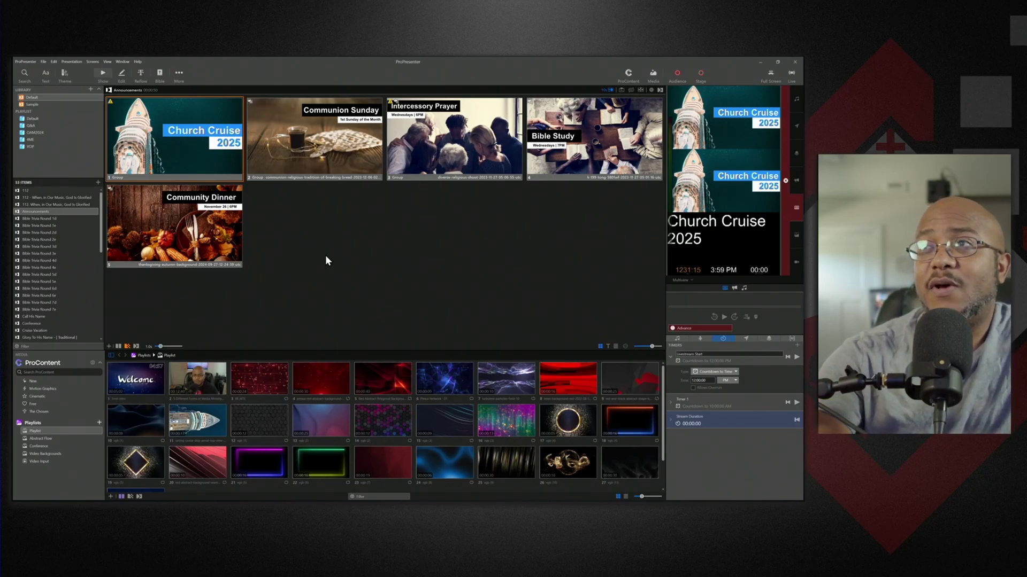
- Advance the live output from Church Cruise 2025 to the Communion Sunday announcement slide
key("Right")
- Advance live output to the Intercessory Prayer slide and display the Black theme's slide templates
left_click(60, 76)
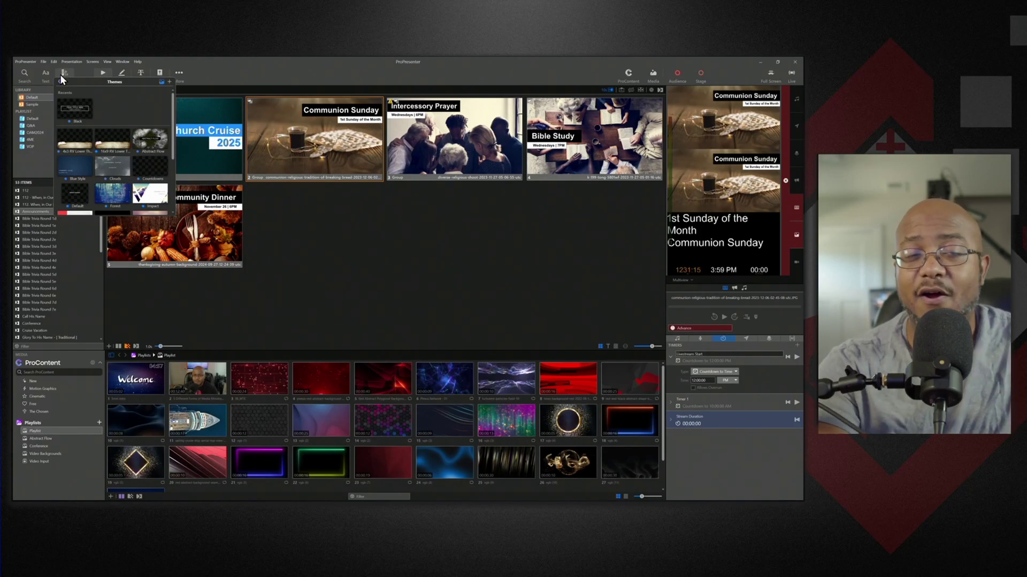
key("Right")
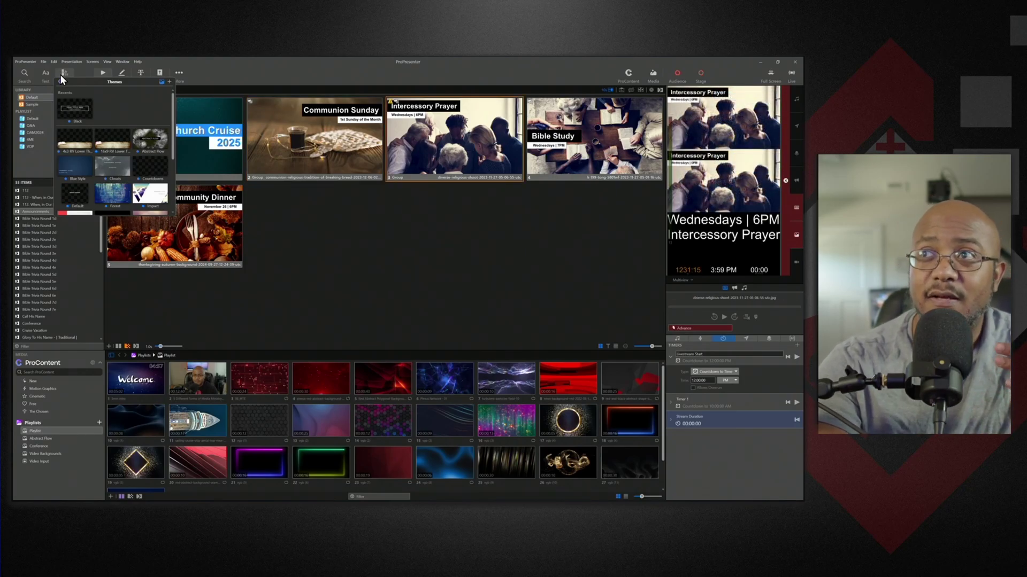
left_click(81, 106)
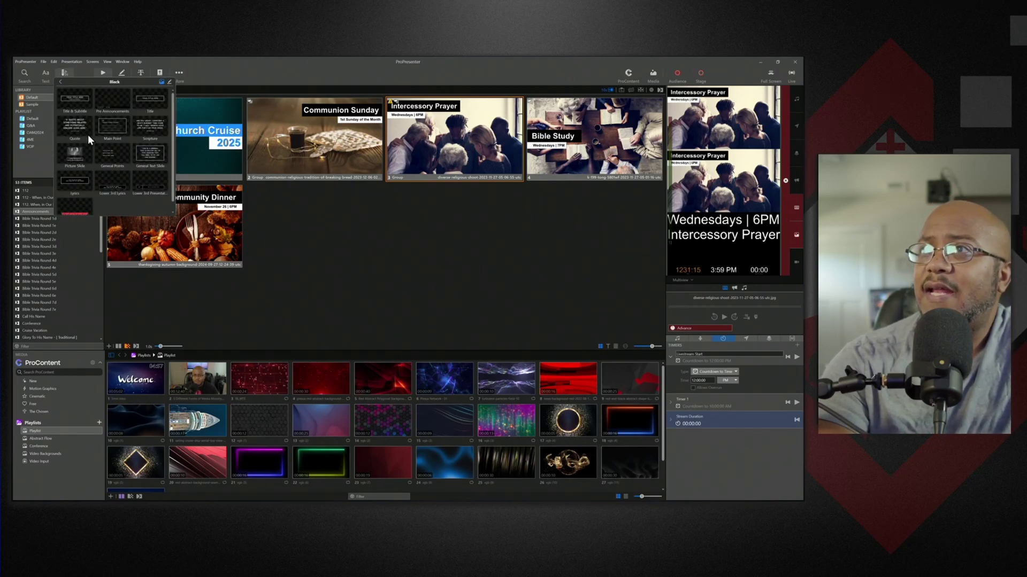
- In the Black theme, delete the Pre Announcements slide and add a blank Theme Slide
left_click(169, 82)
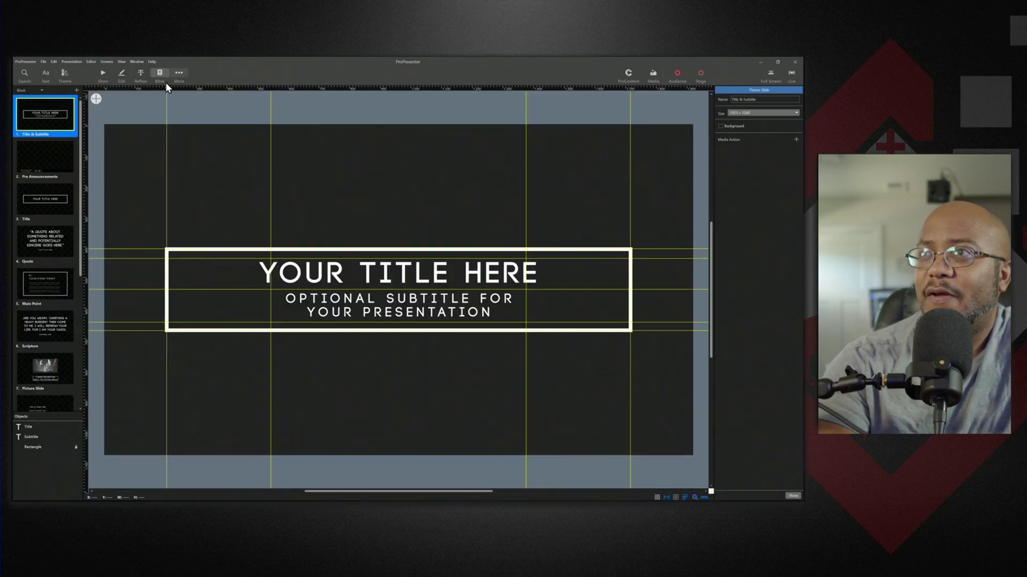
right_click(54, 155)
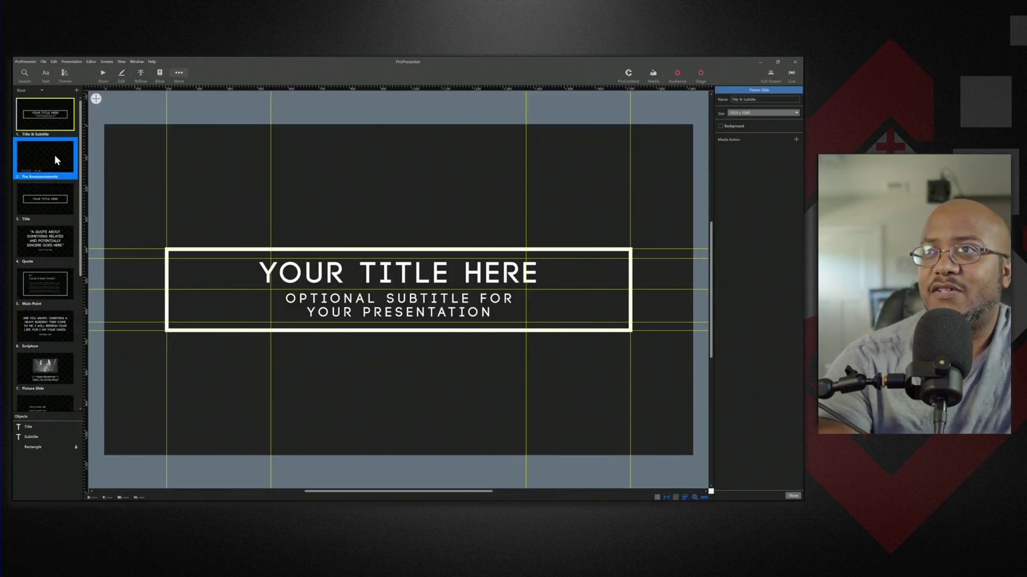
left_click(76, 180)
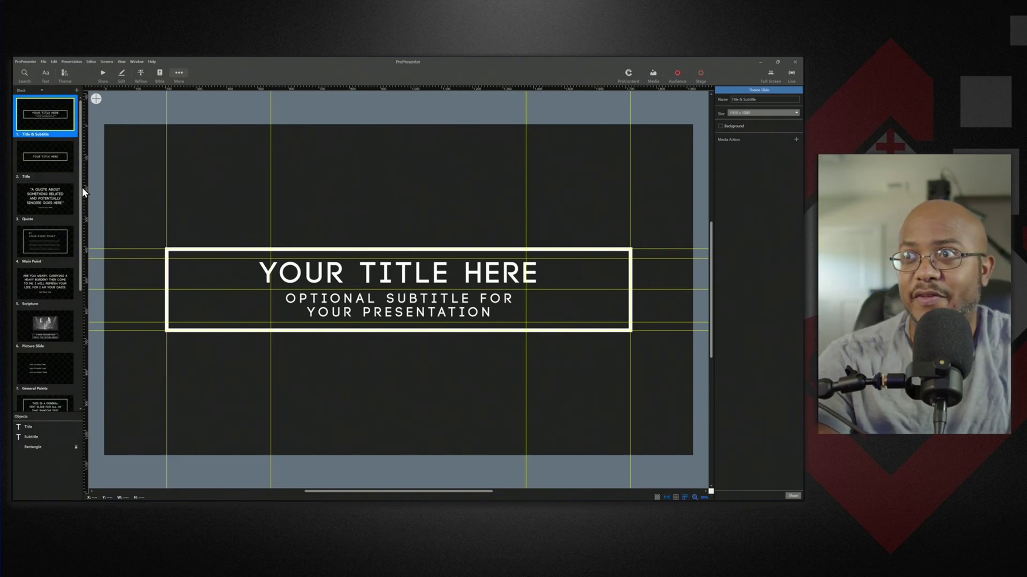
left_click(76, 90)
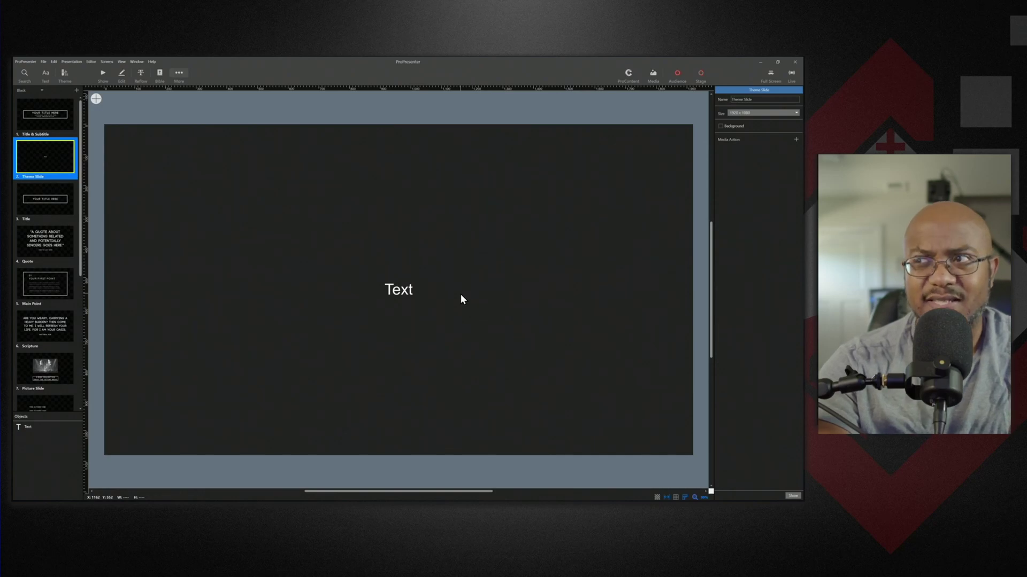
- Add a rectangle shape and move it to the slide's bottom-left corner
left_click(403, 290)
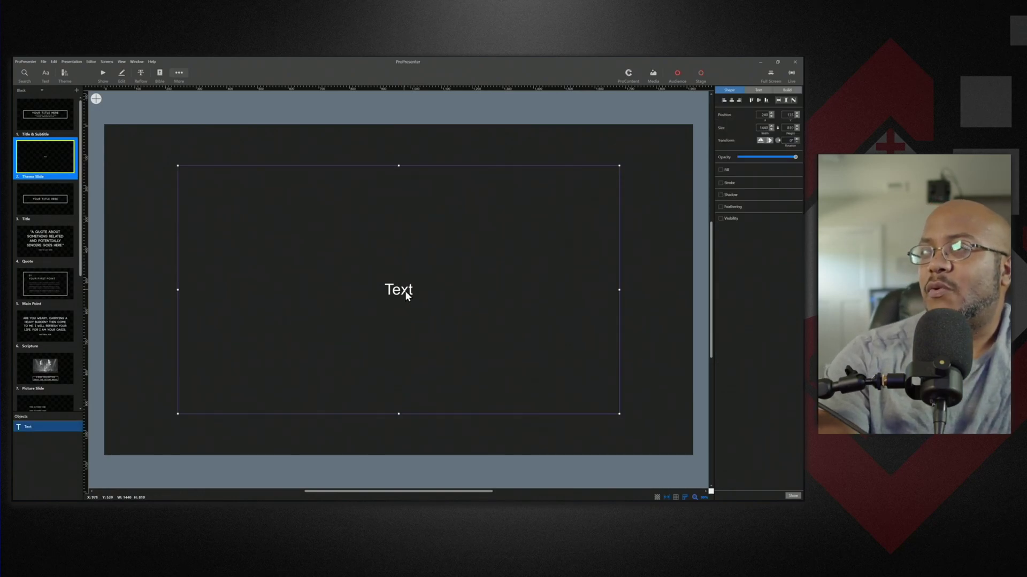
left_click(97, 99)
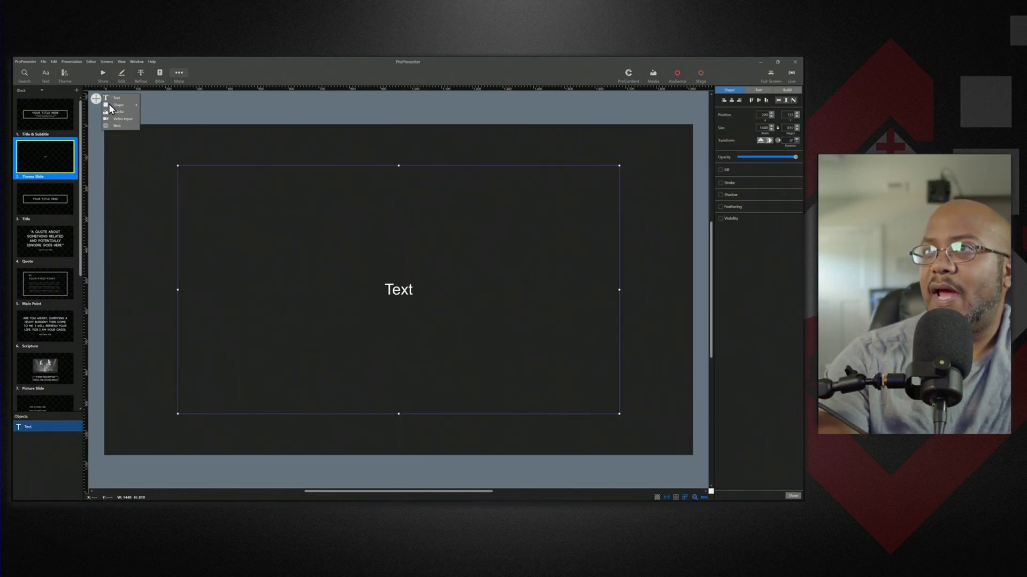
mouse_move(119, 109)
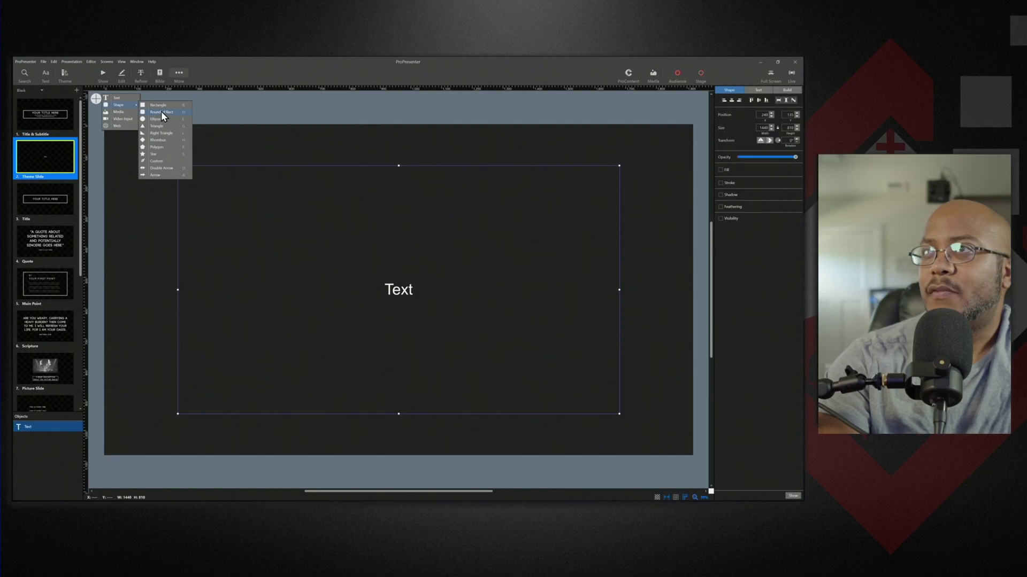
left_click(158, 105)
left_click_drag(396, 290, 130, 455)
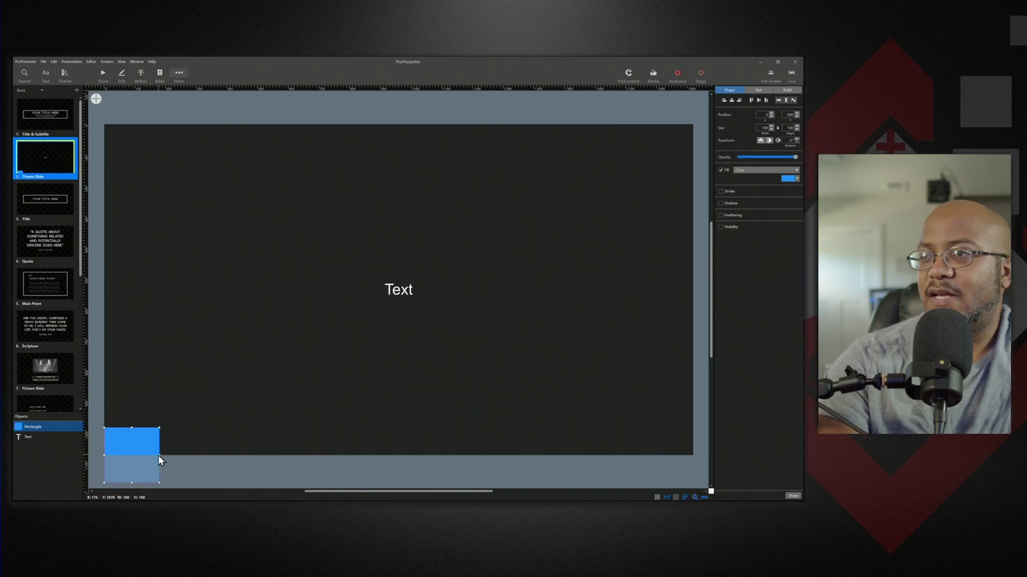
- Stretch the rectangle into a thin full-width bar and fill it black
left_click_drag(158, 455, 693, 460)
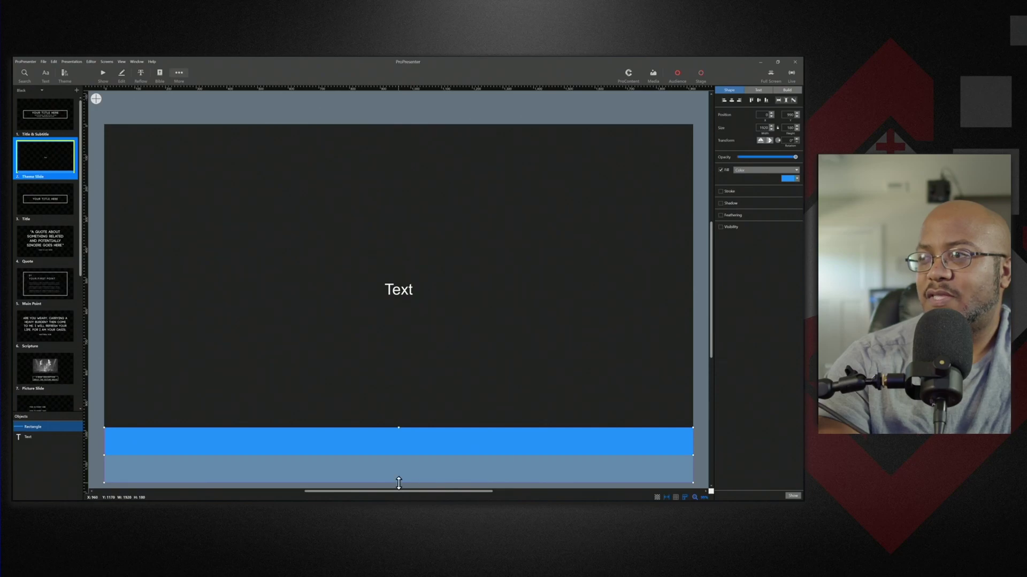
left_click_drag(398, 483, 403, 455)
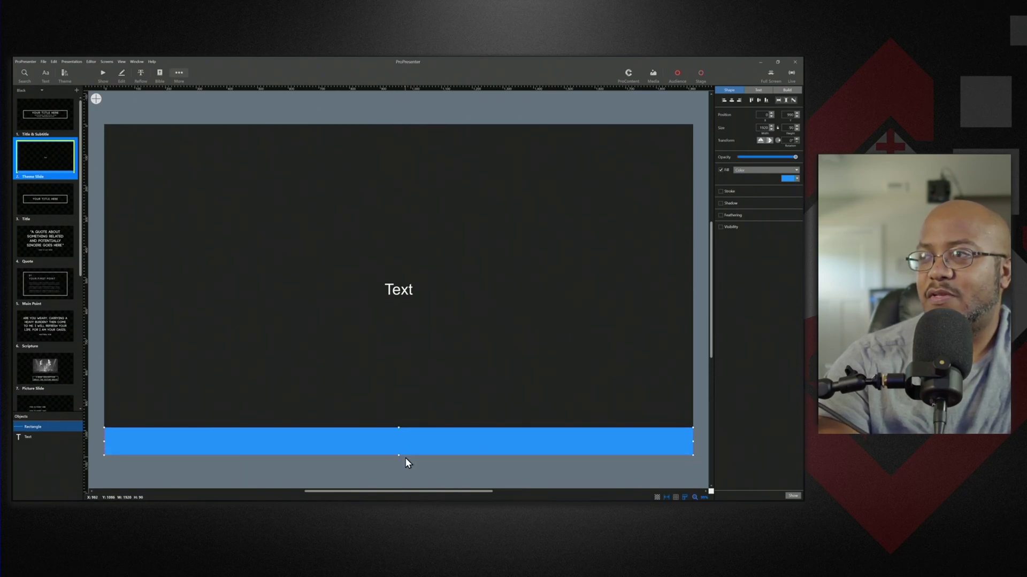
left_click(796, 178)
left_click(732, 201)
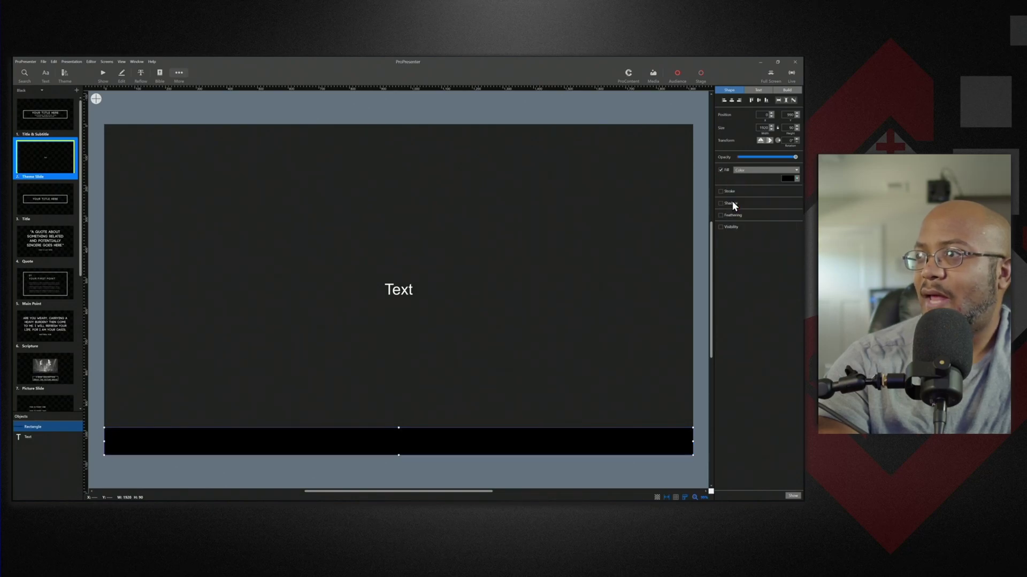
left_click(410, 296)
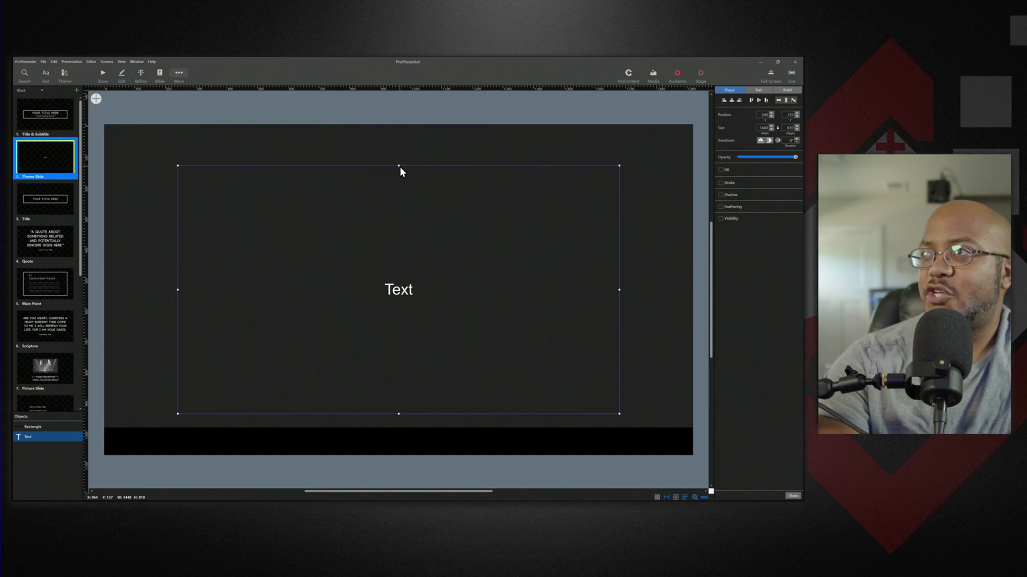
- Shrink the Text box, bring it in front of the rectangle, and place it on the bar's left end
left_click_drag(398, 165, 388, 395)
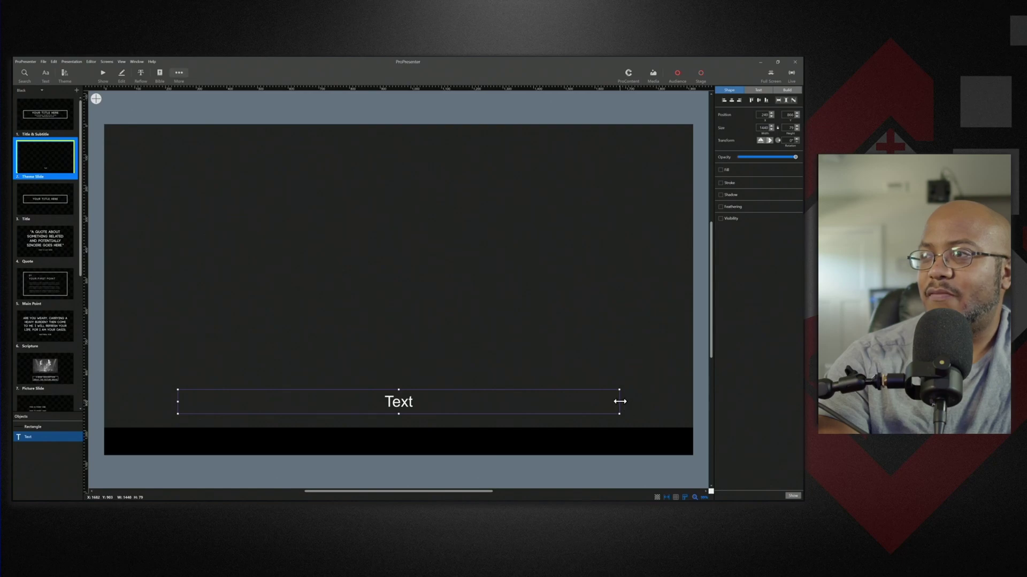
left_click_drag(620, 402, 201, 406)
right_click(194, 405)
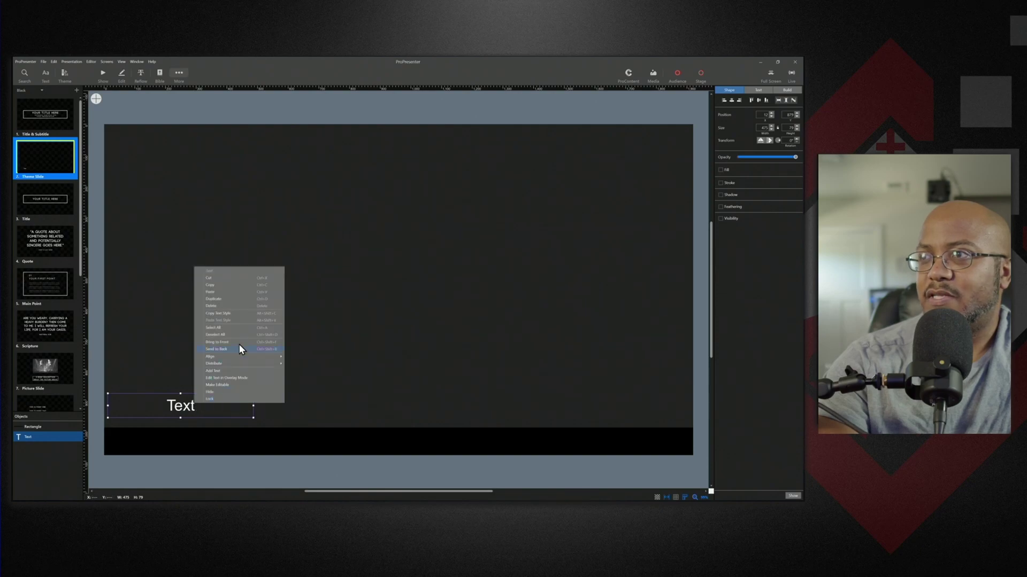
left_click(235, 344)
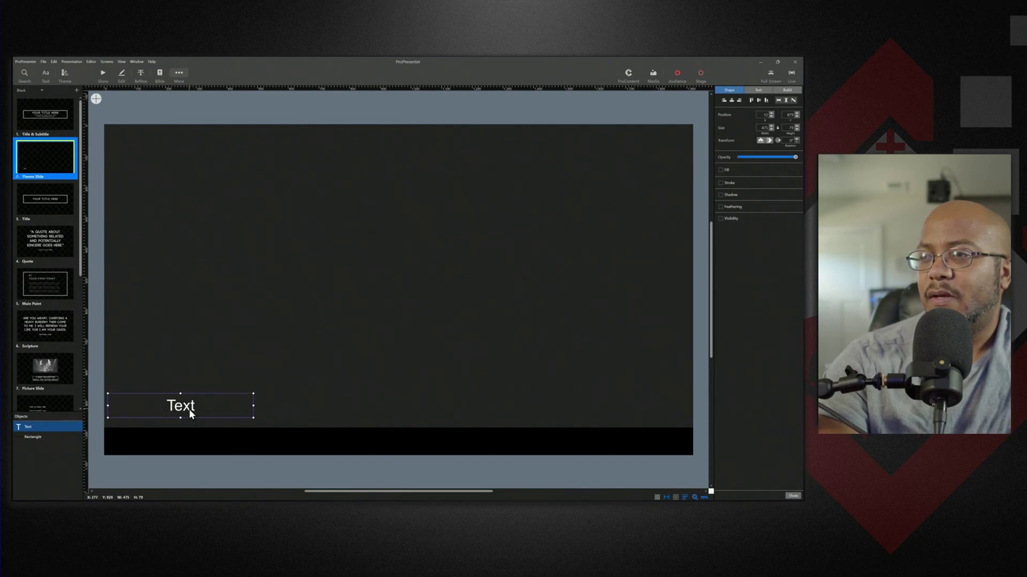
left_click_drag(190, 410, 191, 450)
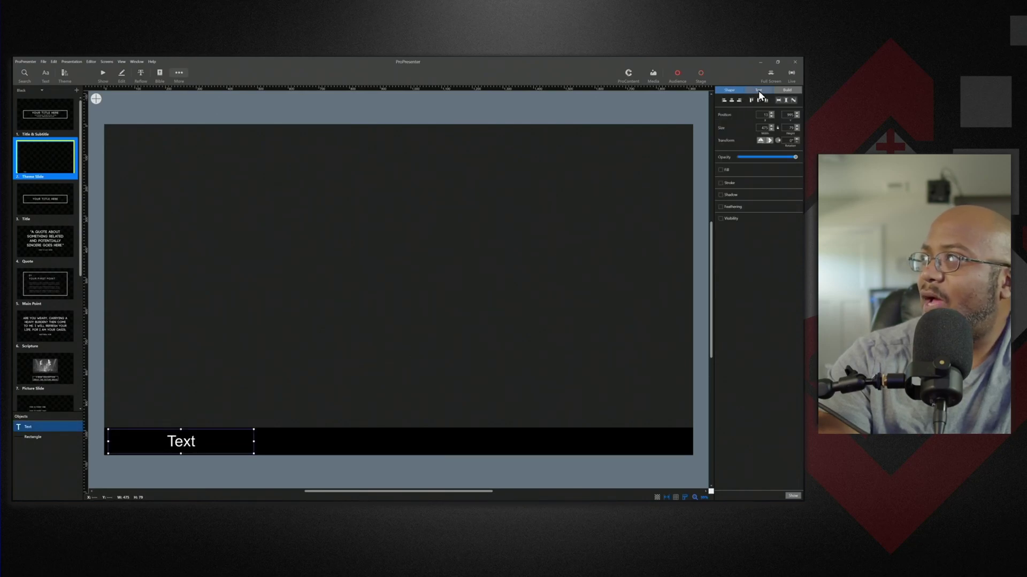
- Left-align the bar's text and nudge the box slightly right
left_click(759, 91)
left_click(727, 189)
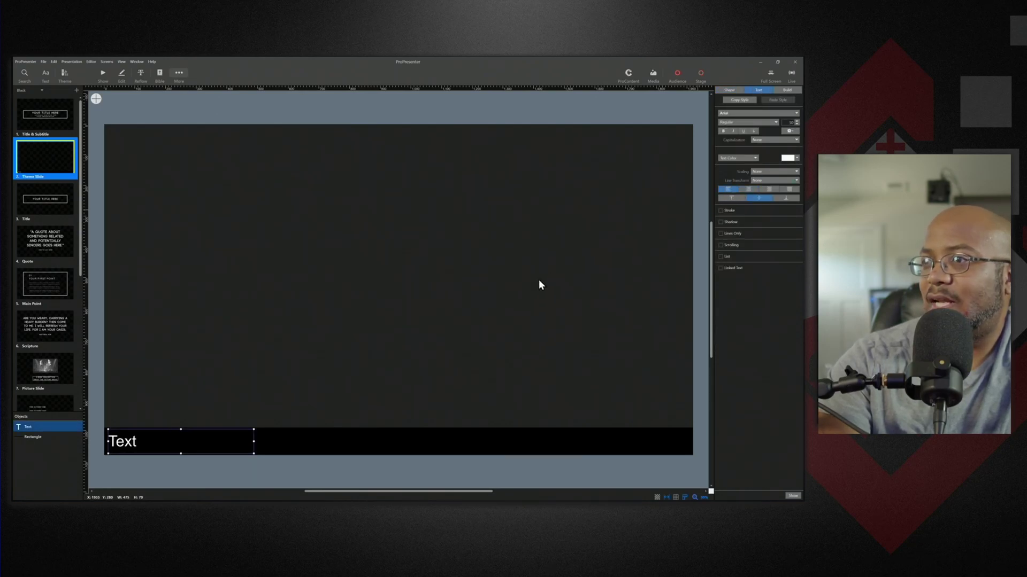
left_click_drag(126, 446, 131, 446)
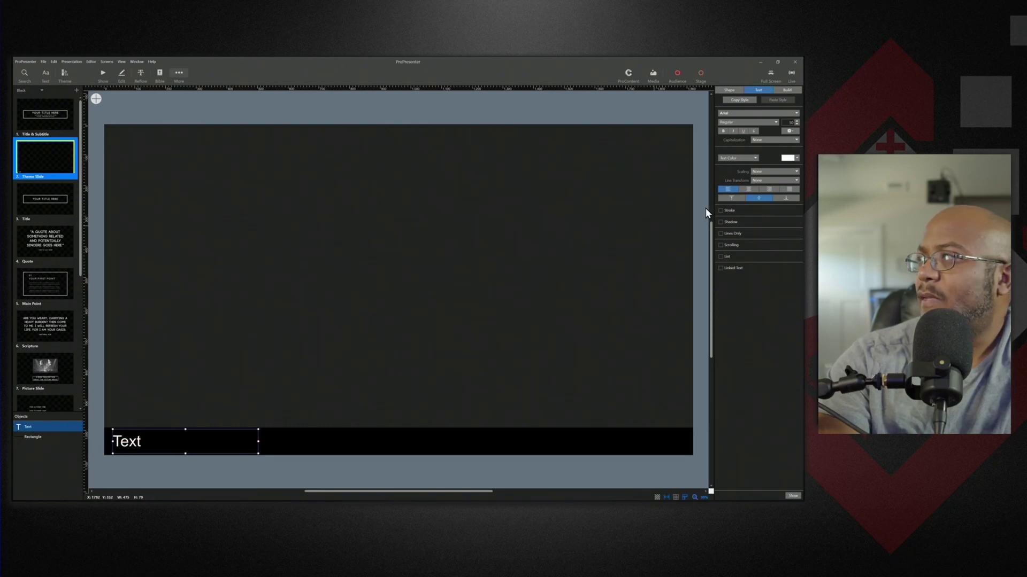
- Enable Linked Text on the box and choose File as its source
left_click(731, 270)
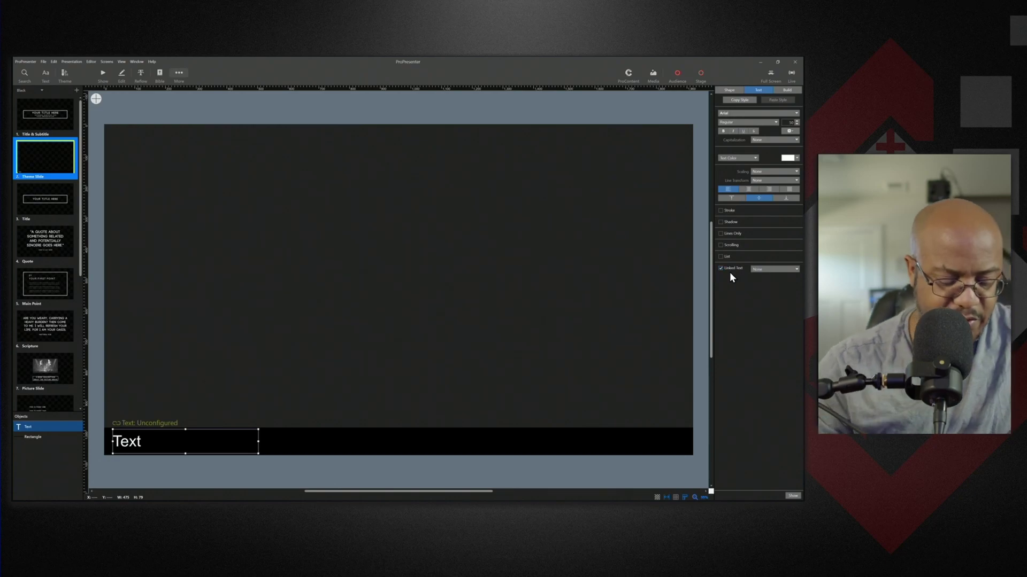
left_click(729, 272)
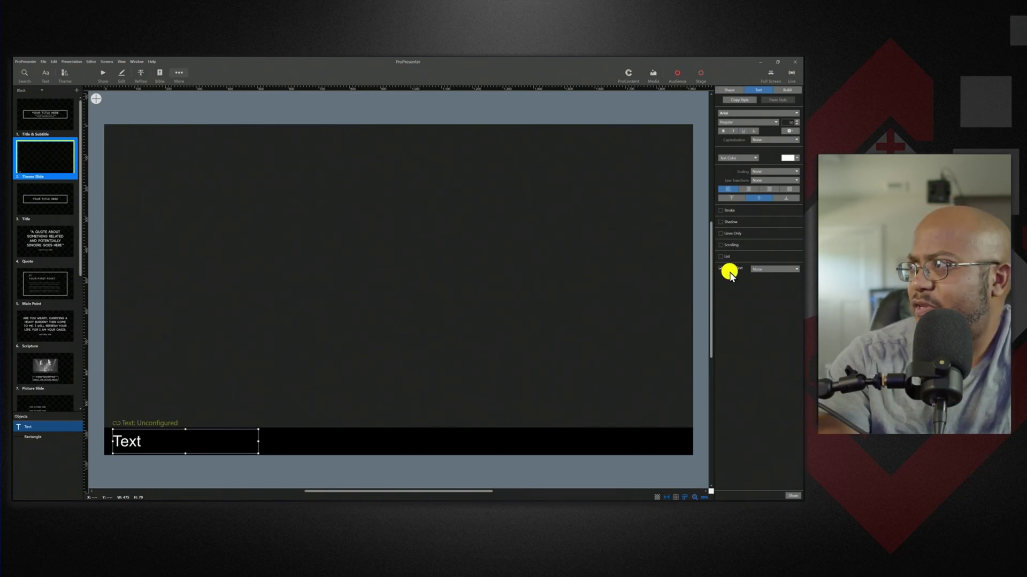
left_click(771, 269)
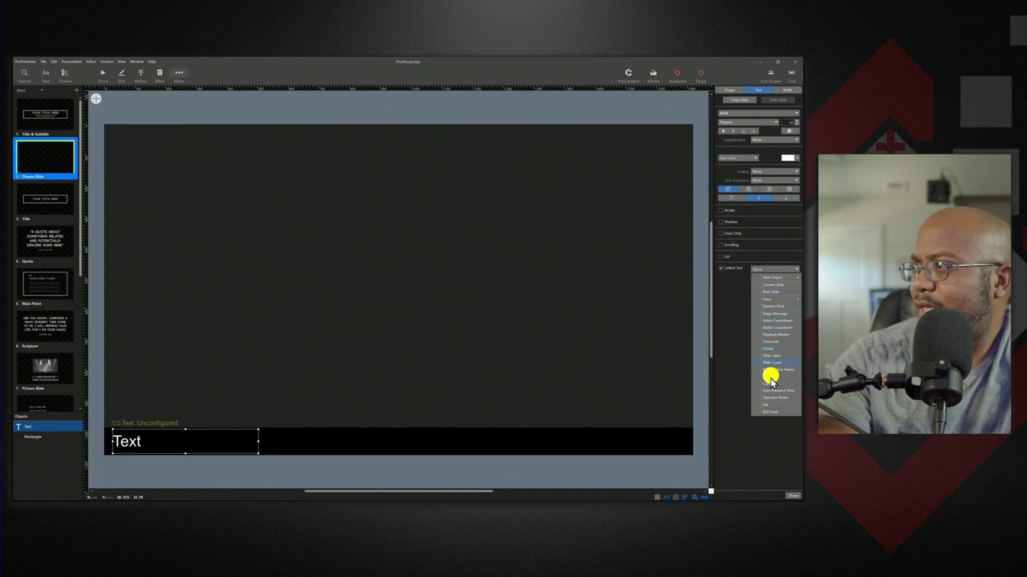
left_click(772, 405)
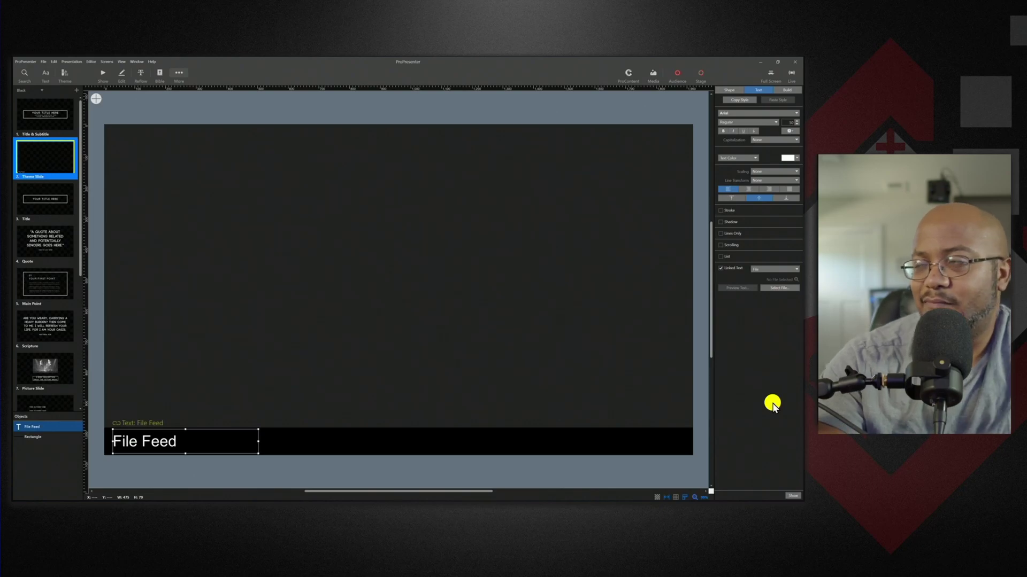
left_click(764, 269)
left_click(732, 338)
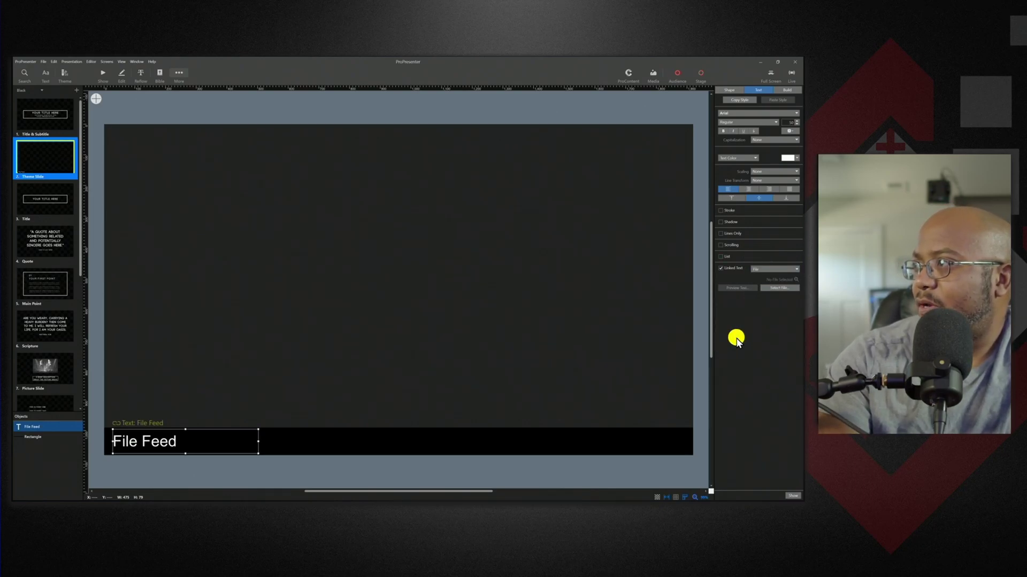
- Link the bar text to Service Countdown.txt and start editing that file in Notepad
left_click(772, 290)
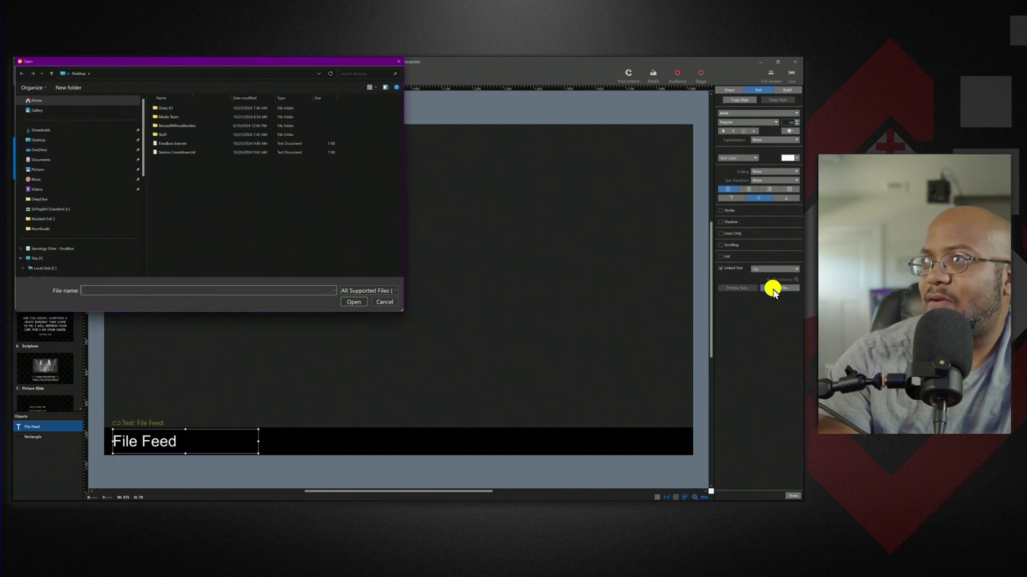
left_click(205, 154)
left_click(355, 302)
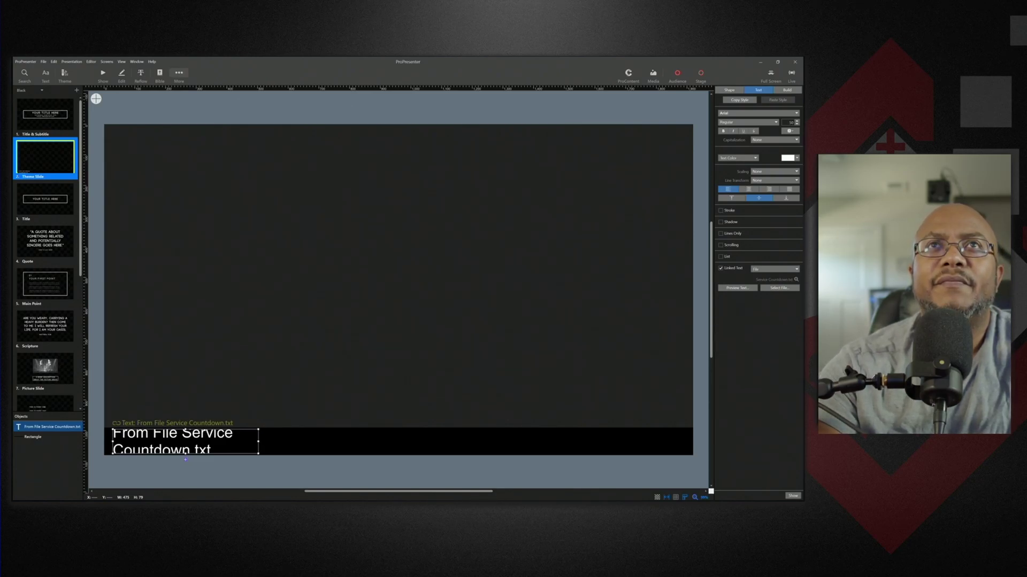
left_click_drag(215, 147, 309, 153)
left_click(148, 217)
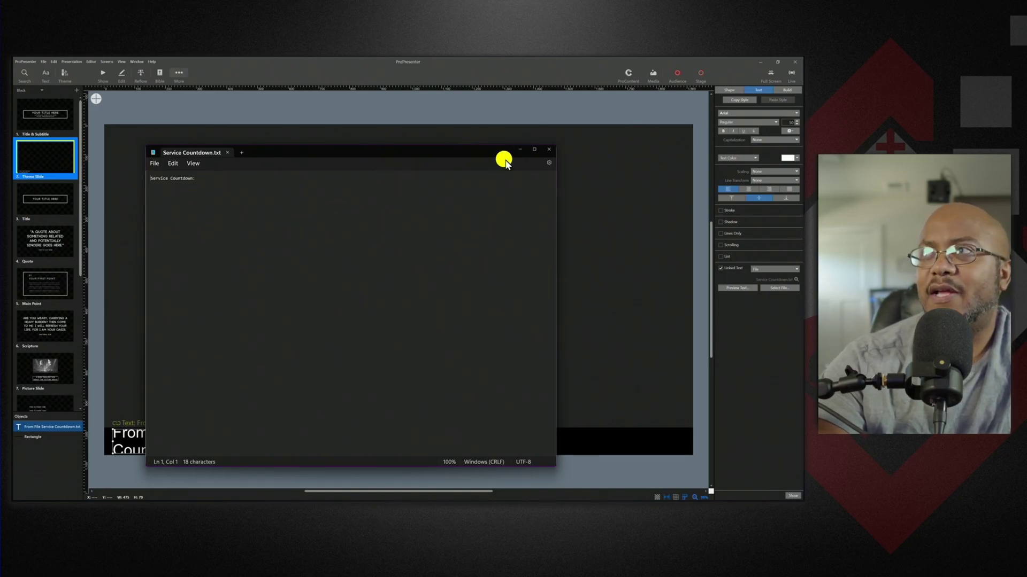
- Close Service Countdown.txt in Notepad to return to ProPresenter's Theme Slide
left_click(550, 150)
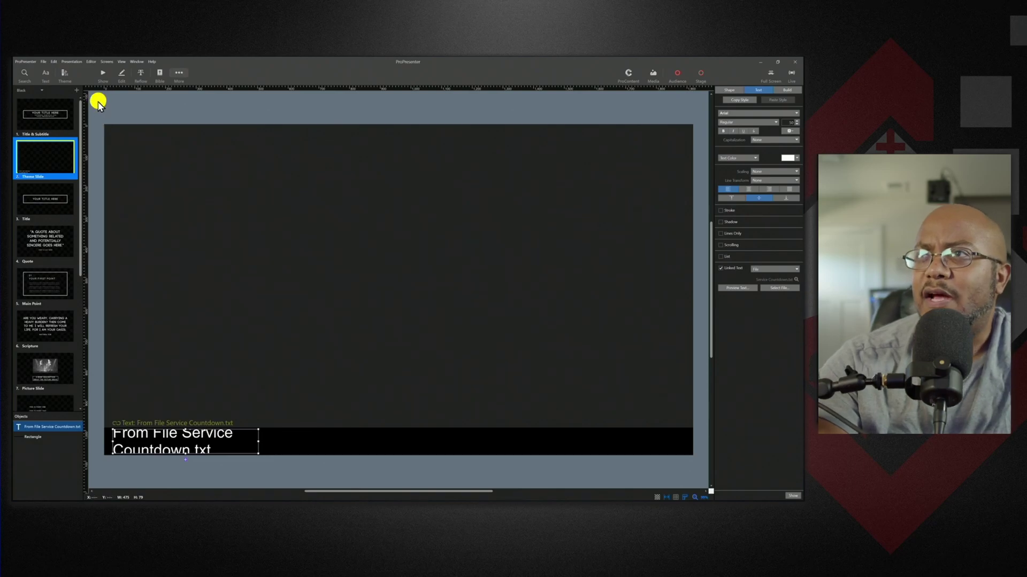
- Add a second Text box, shrink it, and place it on the bar beside the file-linked label
left_click(95, 99)
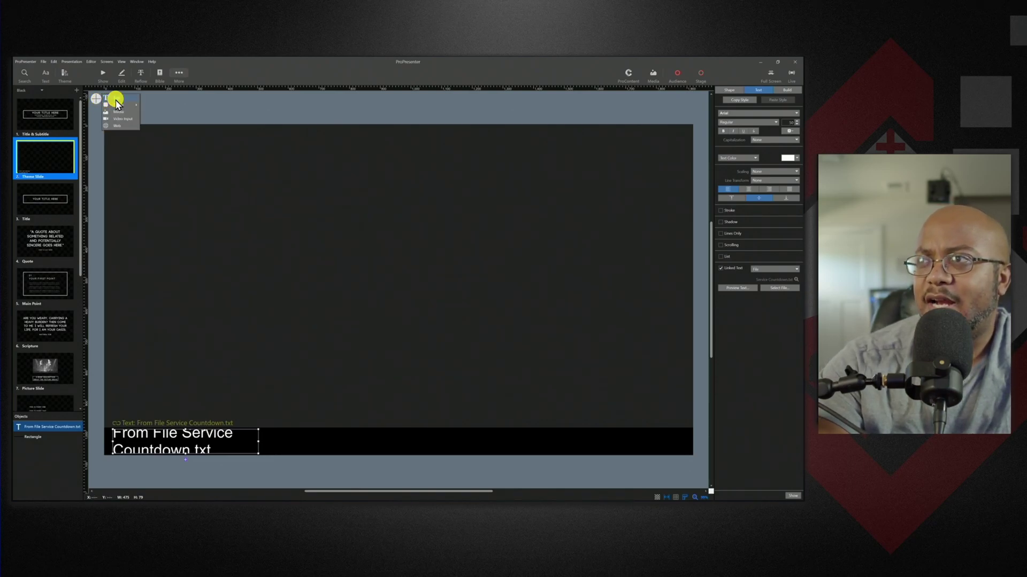
left_click(116, 103)
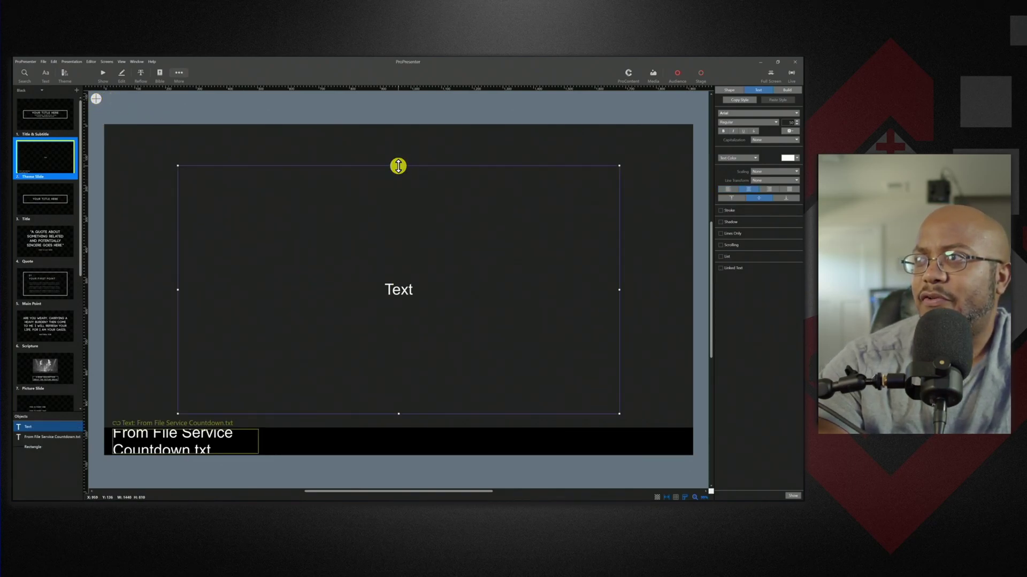
left_click_drag(398, 165, 406, 389)
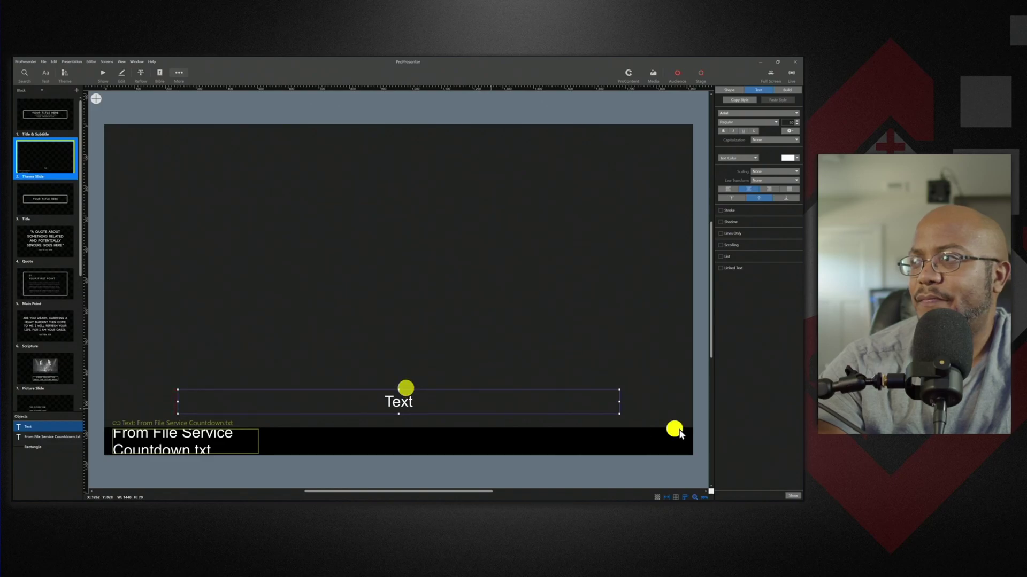
left_click_drag(620, 401, 367, 401)
left_click_drag(296, 401, 377, 441)
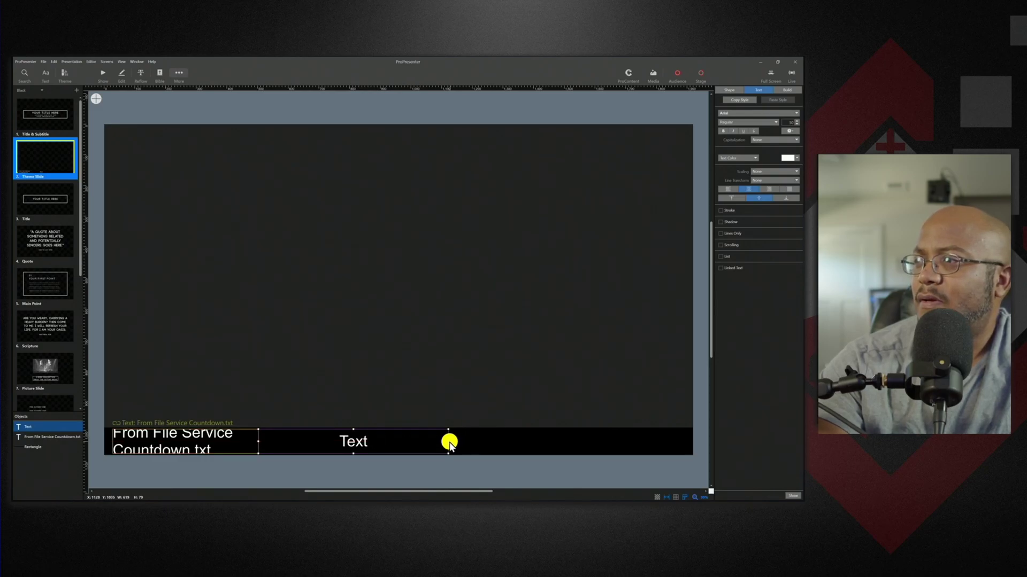
left_click_drag(448, 441, 366, 440)
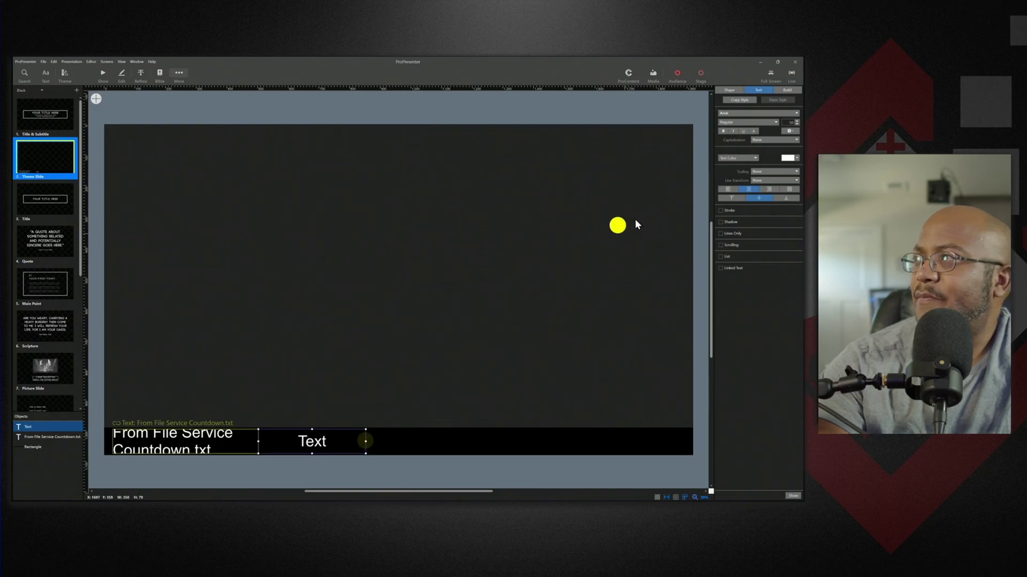
- Change the new bar Text box's font to Digital Dream Fat
left_click(770, 113)
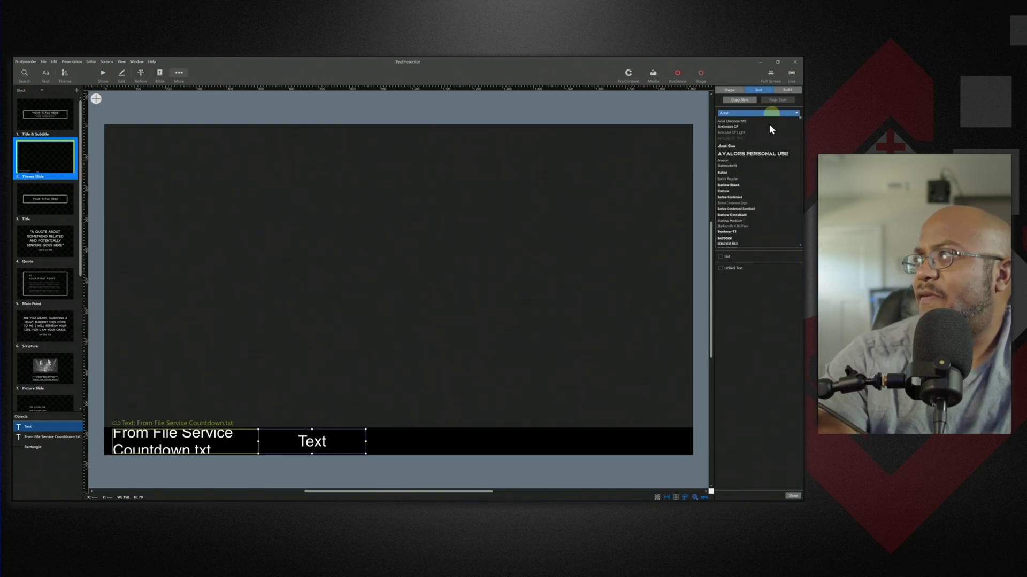
scroll(750, 249, "down", 12)
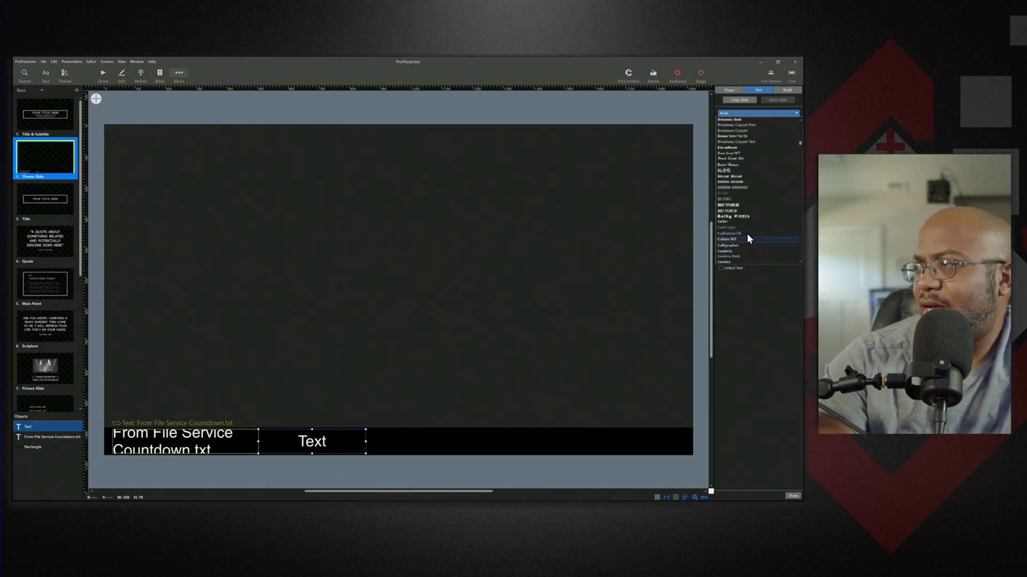
scroll(747, 236, "down", 10)
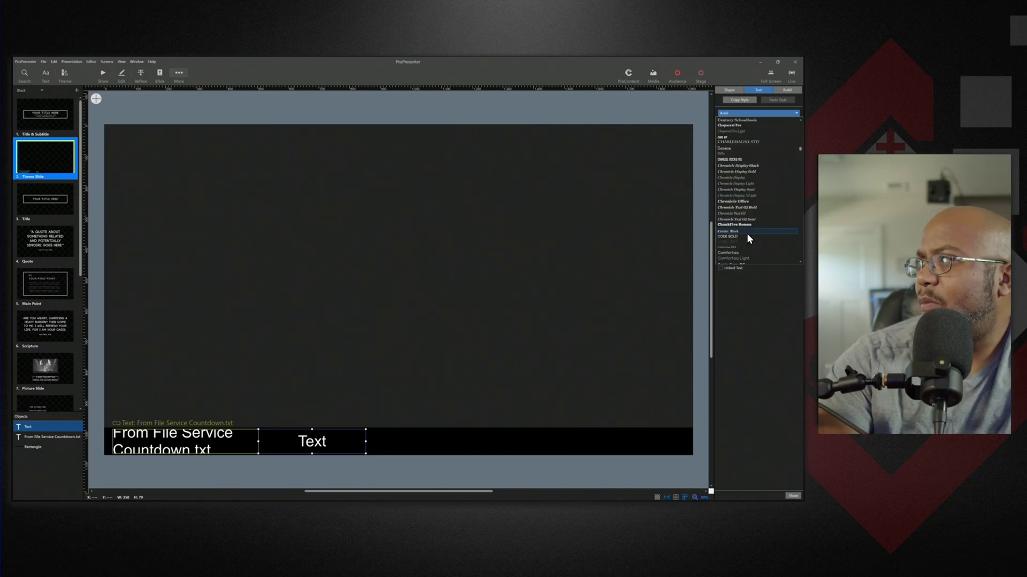
scroll(748, 237, "down", 4)
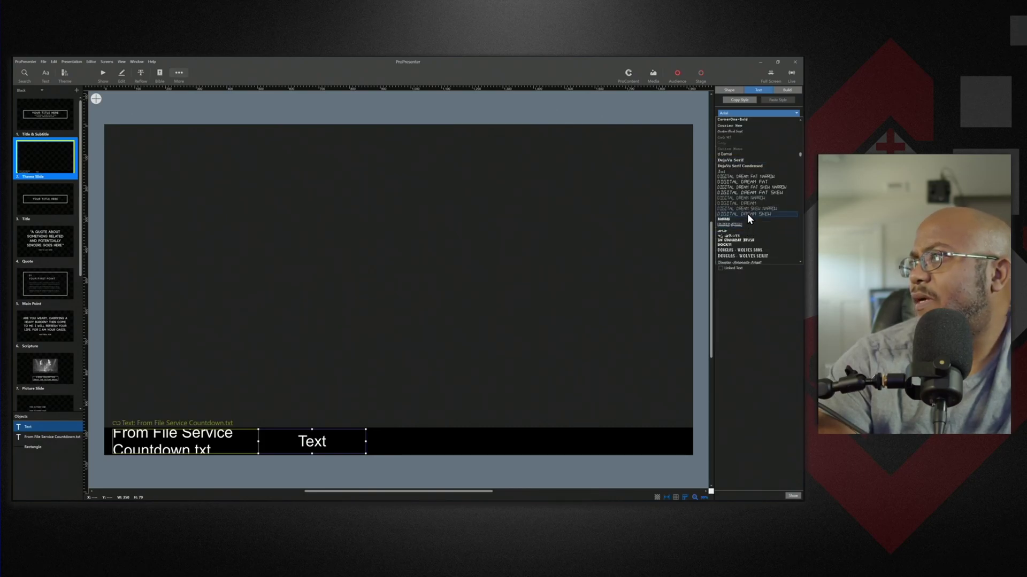
left_click(750, 183)
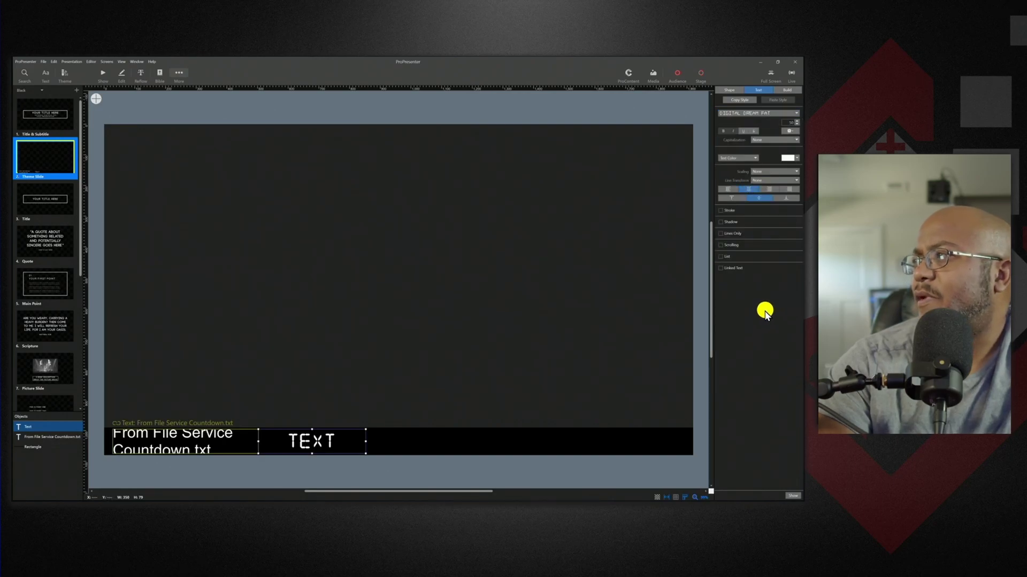
- Link the bottom-bar text to the Livestream Start timer and widen the box to one line
left_click(734, 268)
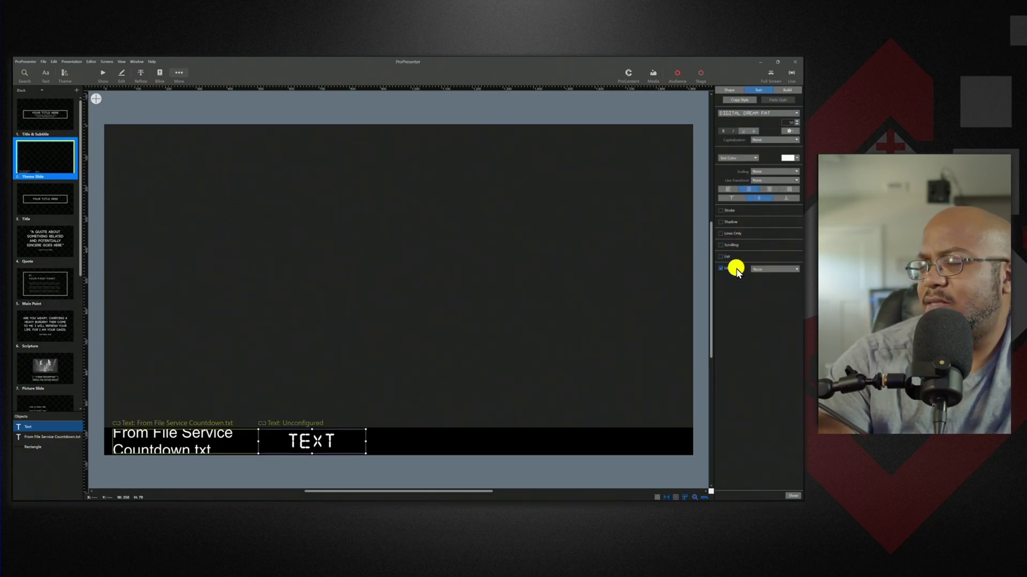
left_click(763, 268)
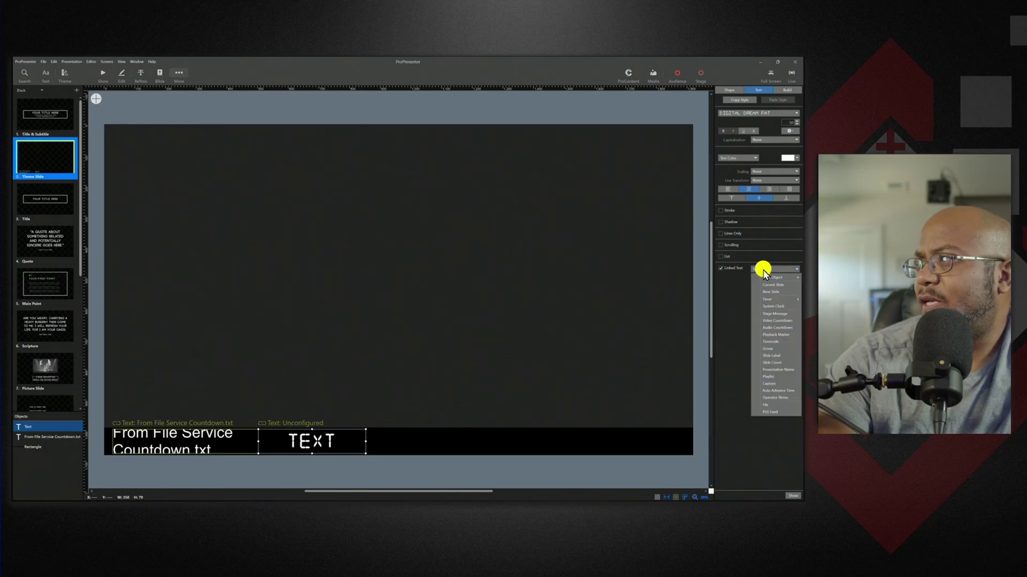
left_click(772, 298)
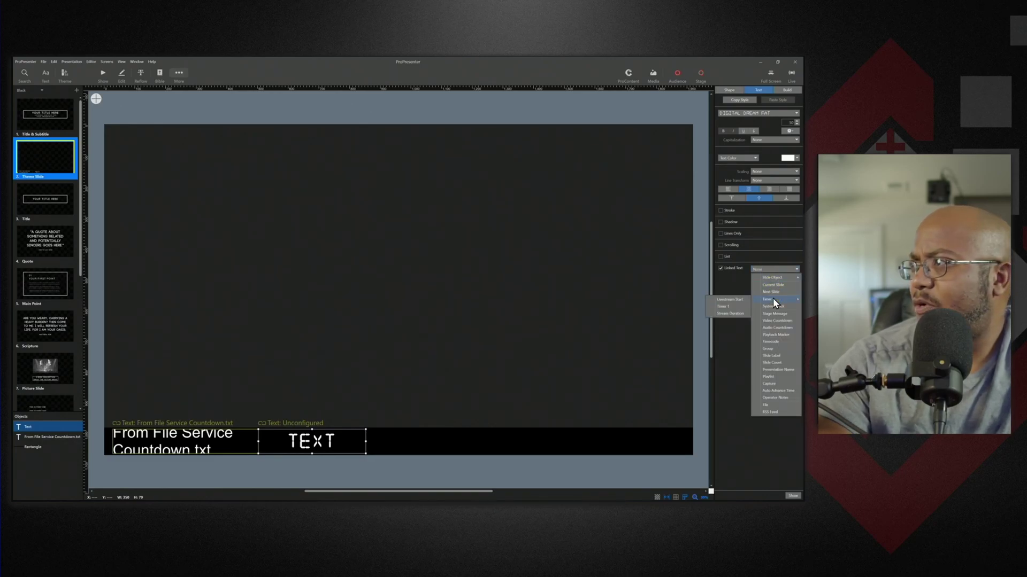
left_click(745, 300)
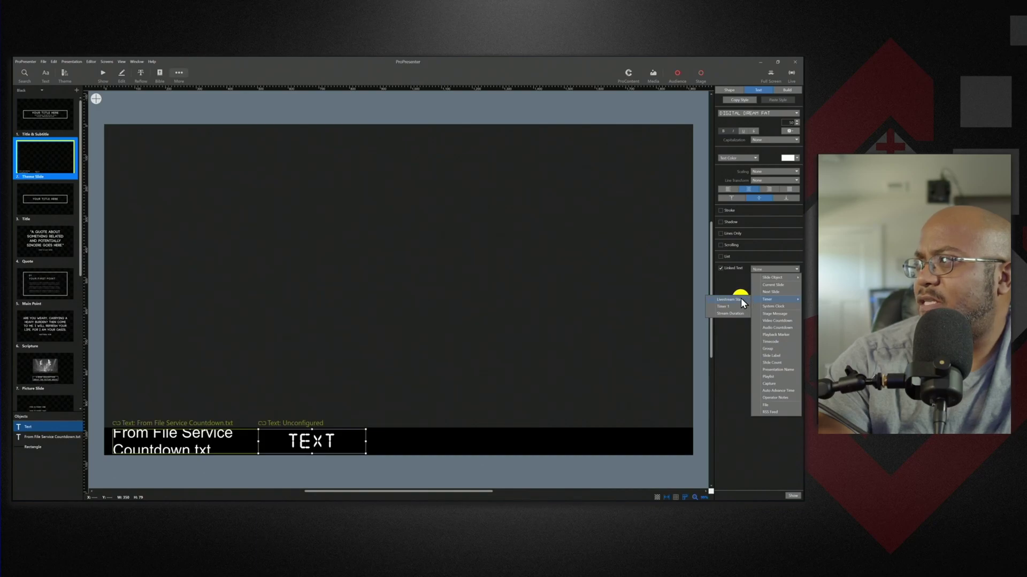
left_click(740, 298)
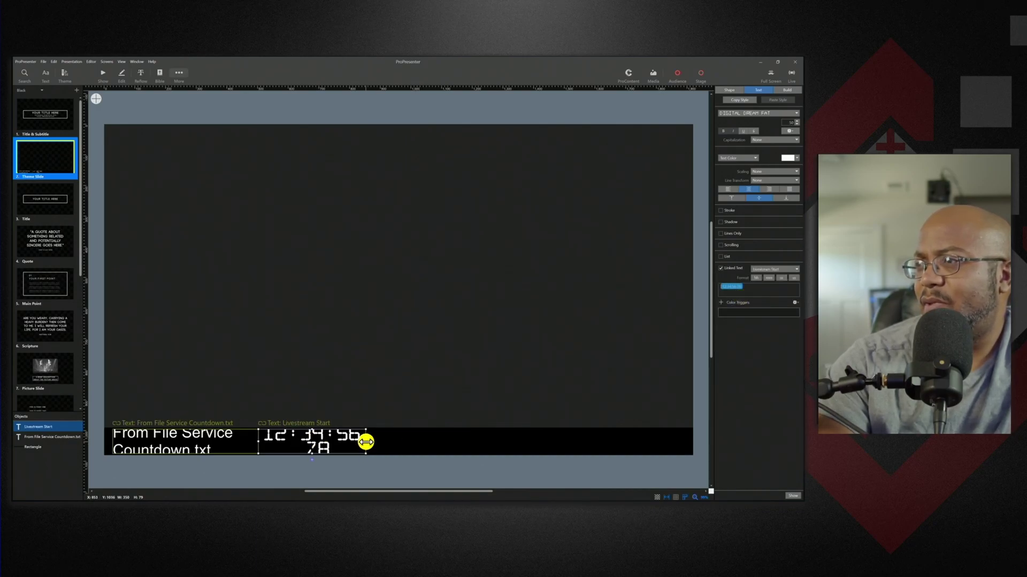
left_click_drag(366, 441, 385, 442)
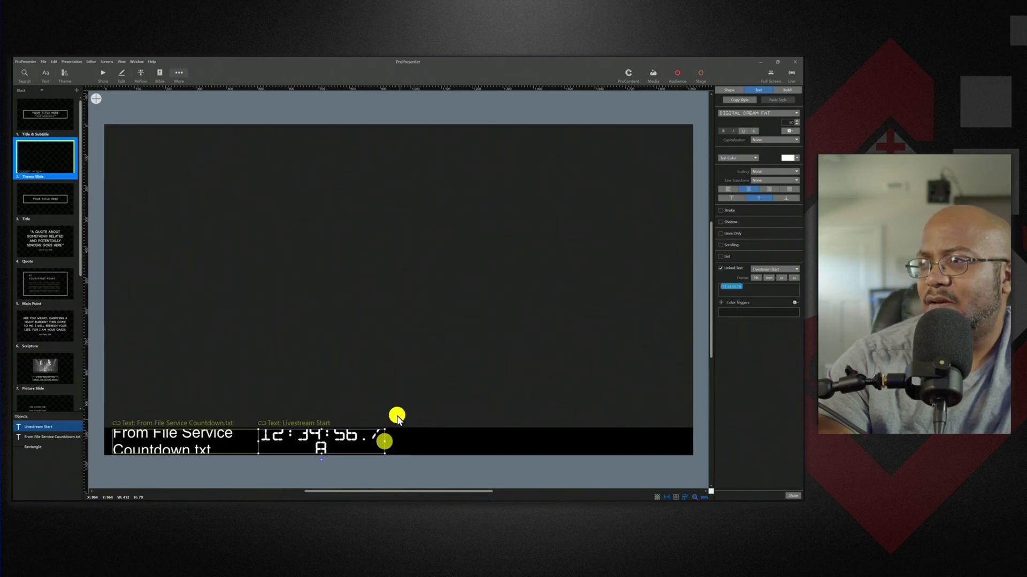
- Set the hours and seconds formats so the timer shows 754:56 without hundredths
left_click(755, 278)
left_click(758, 284)
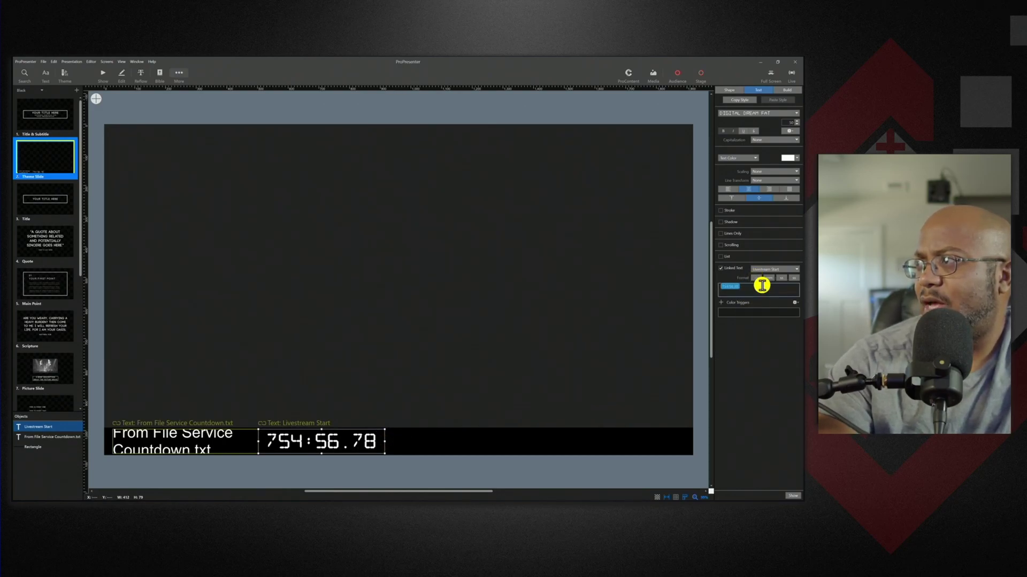
left_click(781, 278)
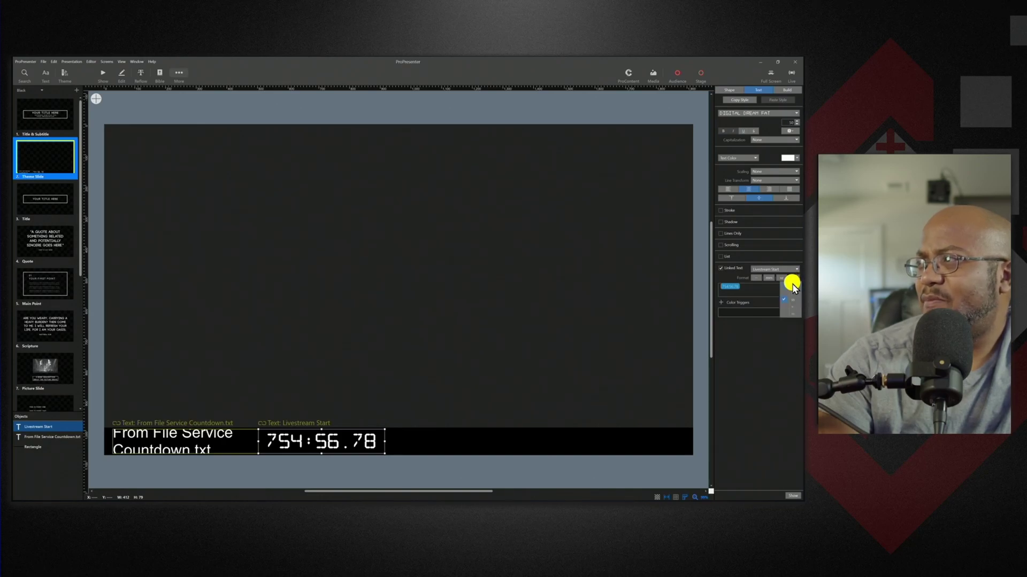
left_click(792, 285)
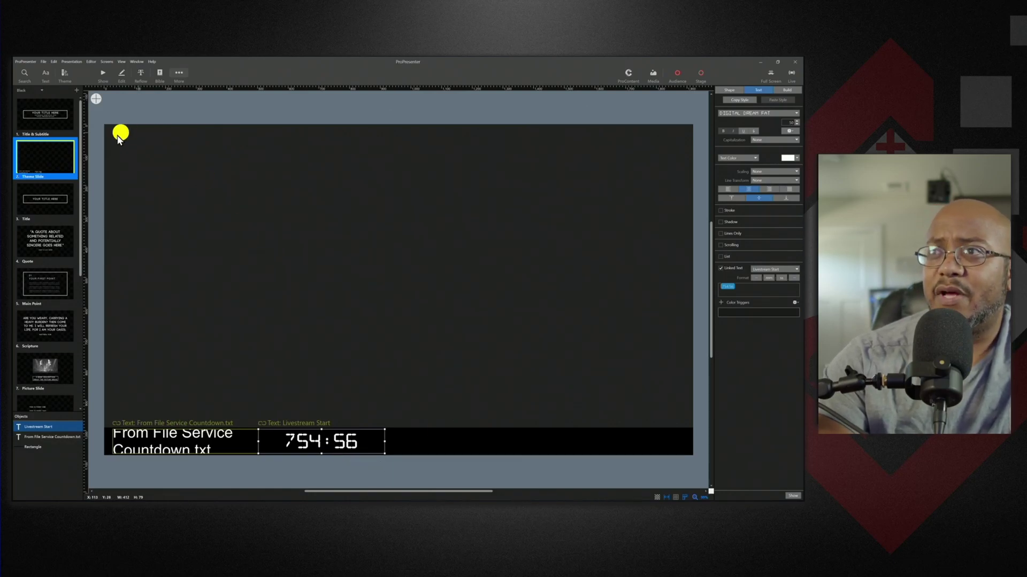
- Rename the theme slide to 'Presentation Announcements' and go back to the announcements Show view
right_click(67, 168)
left_click(83, 198)
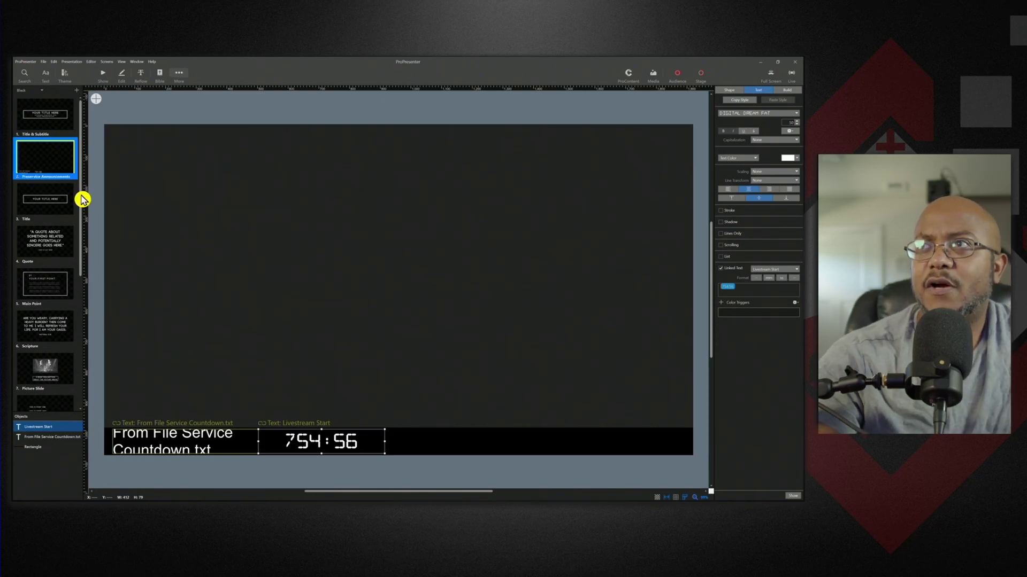
left_click(103, 74)
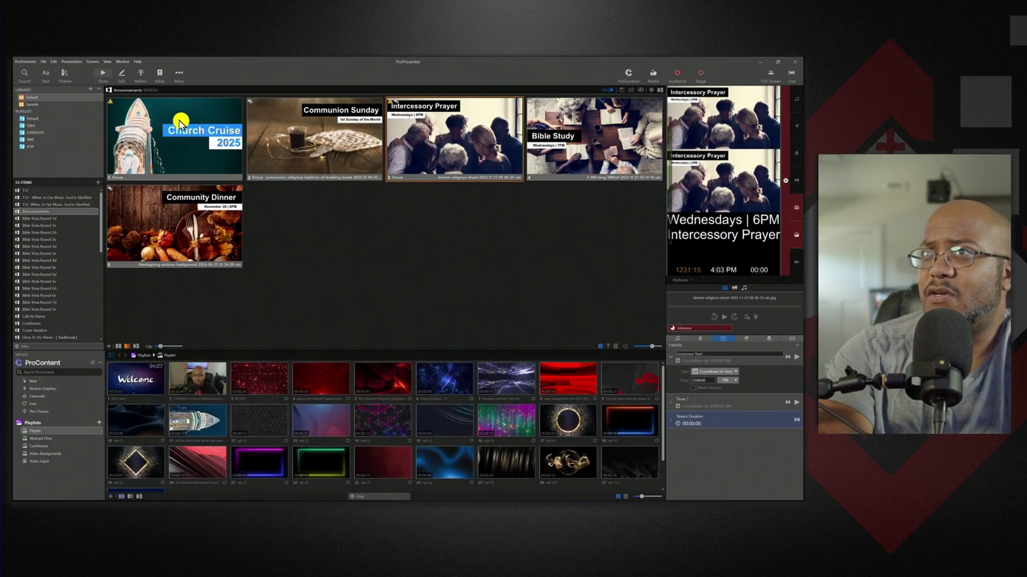
- Apply the Presentation Announcements theme to all five announcement slides
left_click(65, 74)
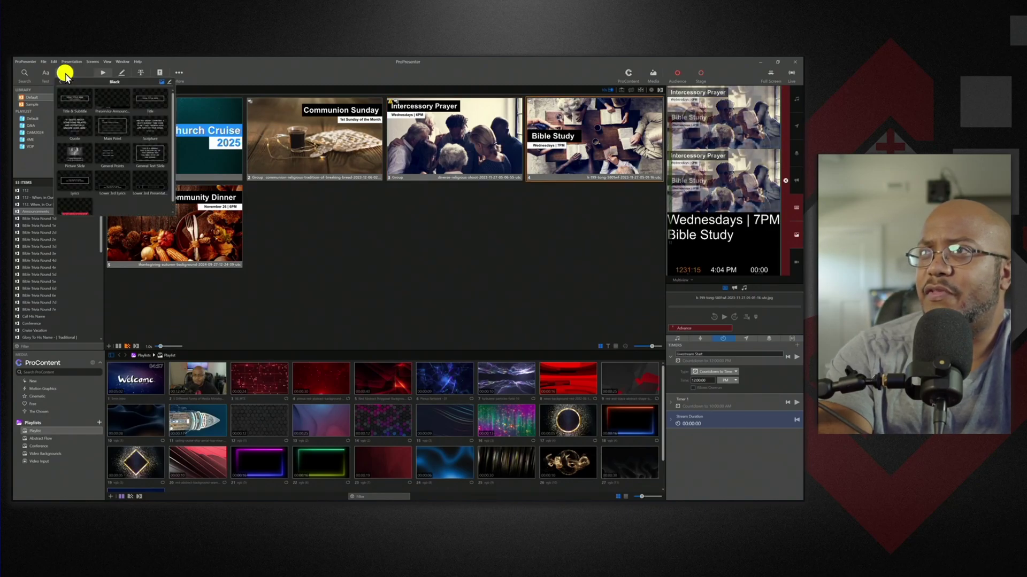
left_click(113, 102)
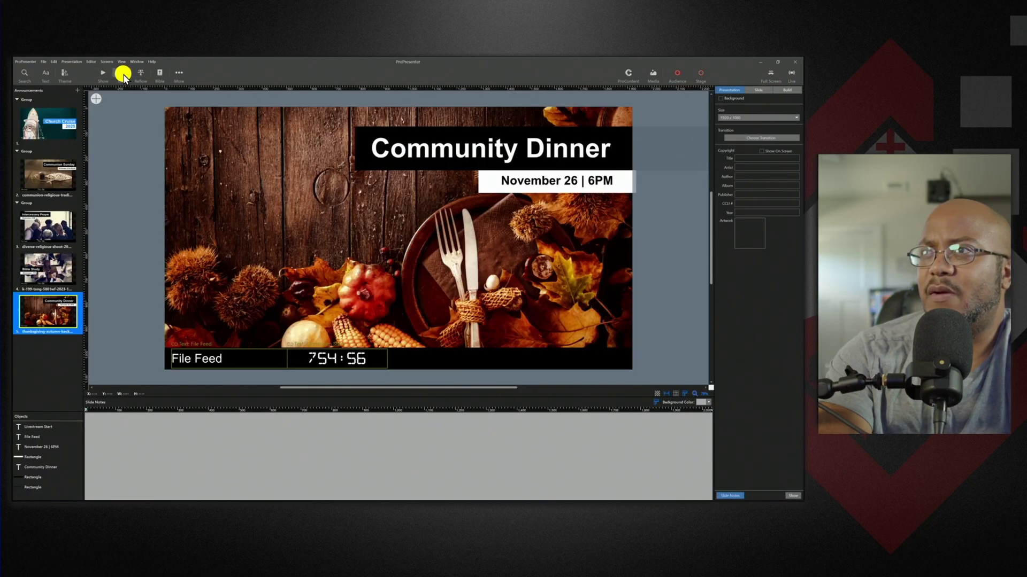
- On the Church Cruise slide, send the cruise ship image behind the bottom bar
left_click(122, 74)
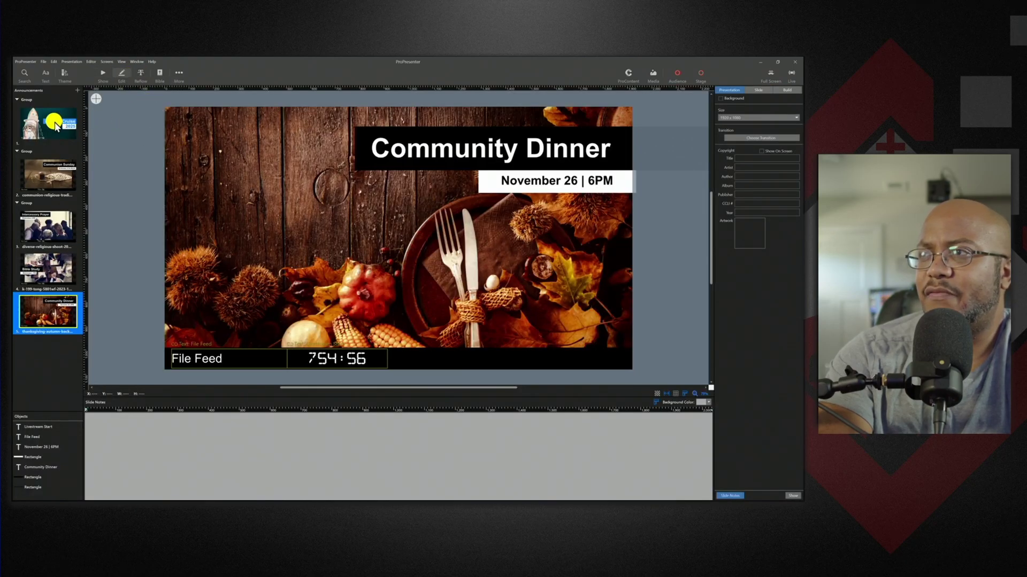
left_click(53, 122)
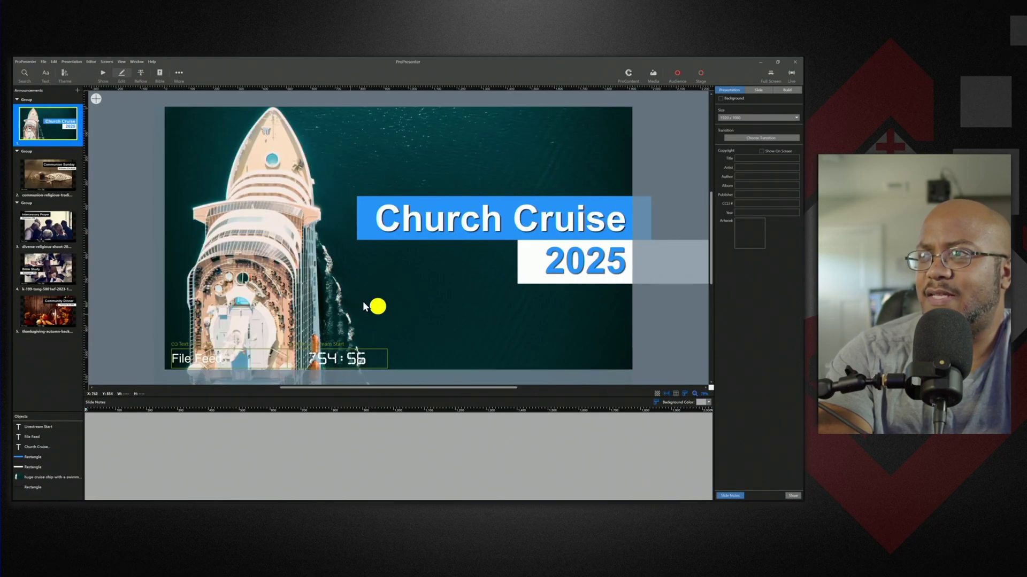
left_click(348, 153)
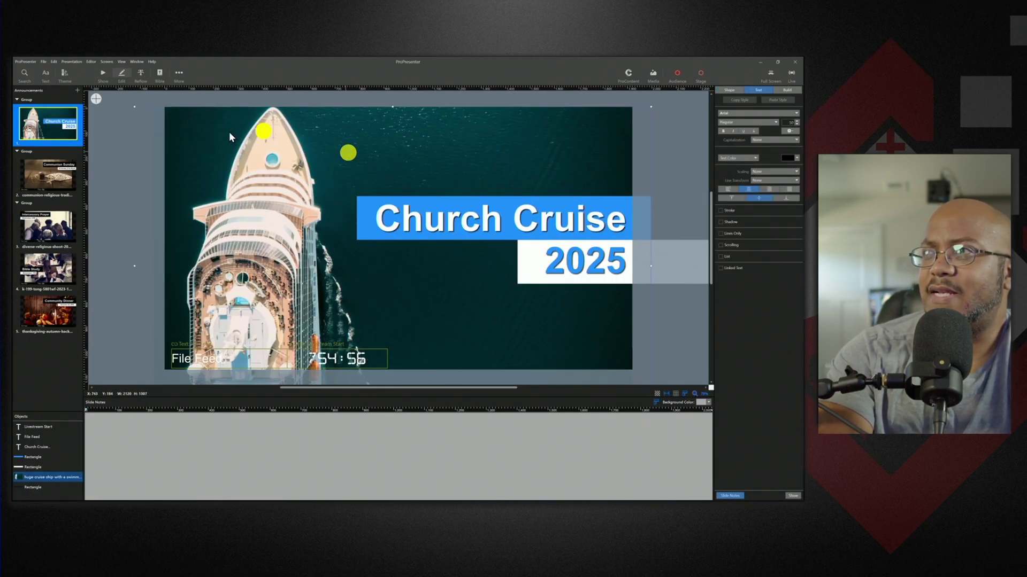
right_click(441, 162)
left_click(473, 244)
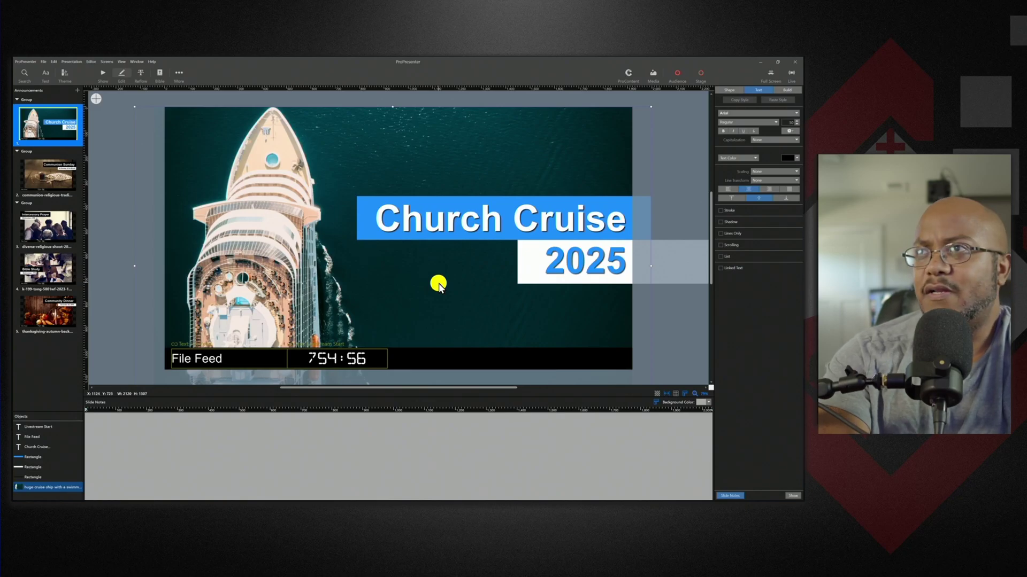
- Check Communion Sunday, Intercessory Prayer, Bible Study and Community Dinner, then return to Show view
left_click(43, 174)
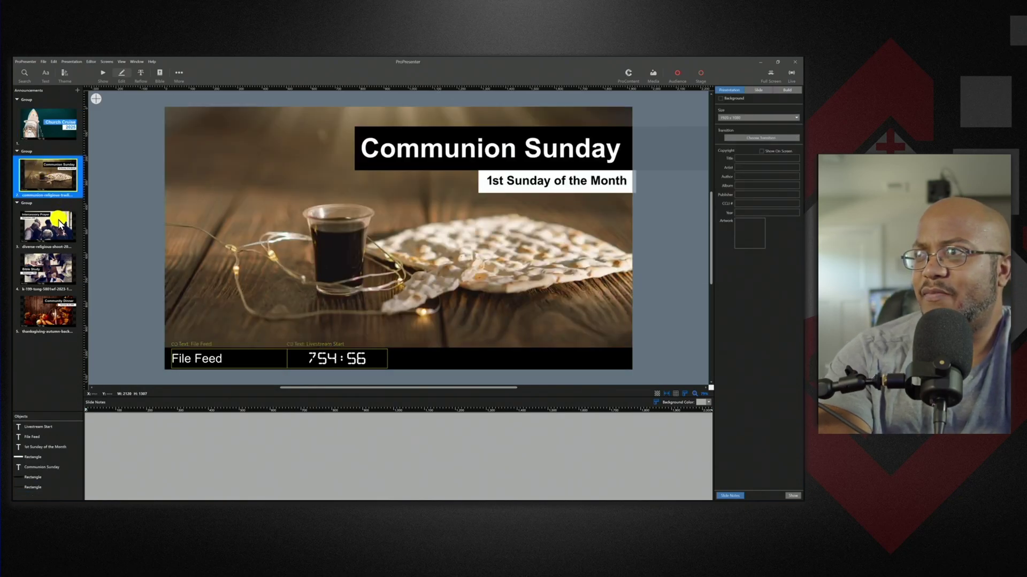
left_click(60, 224)
left_click(61, 276)
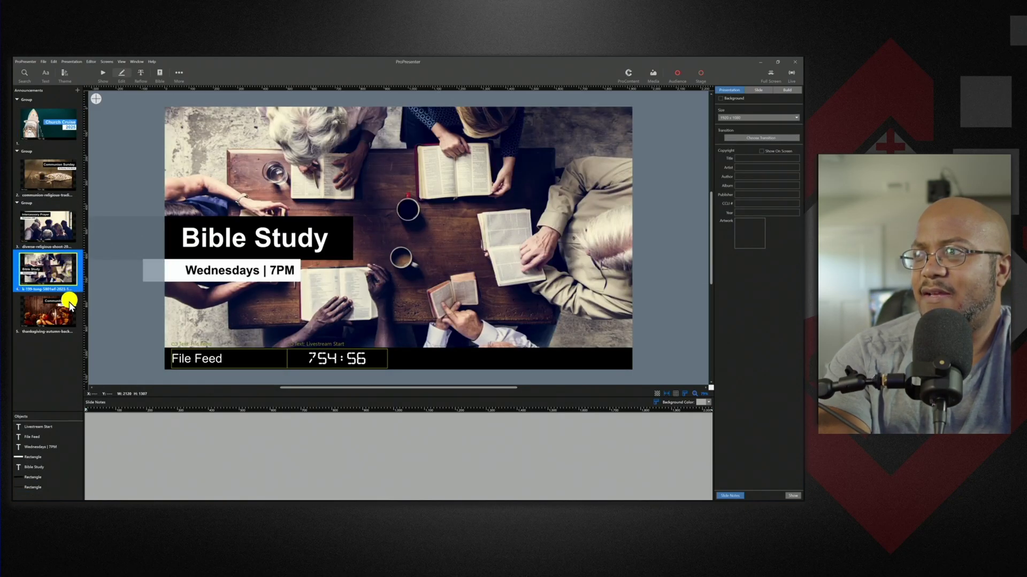
left_click(61, 311)
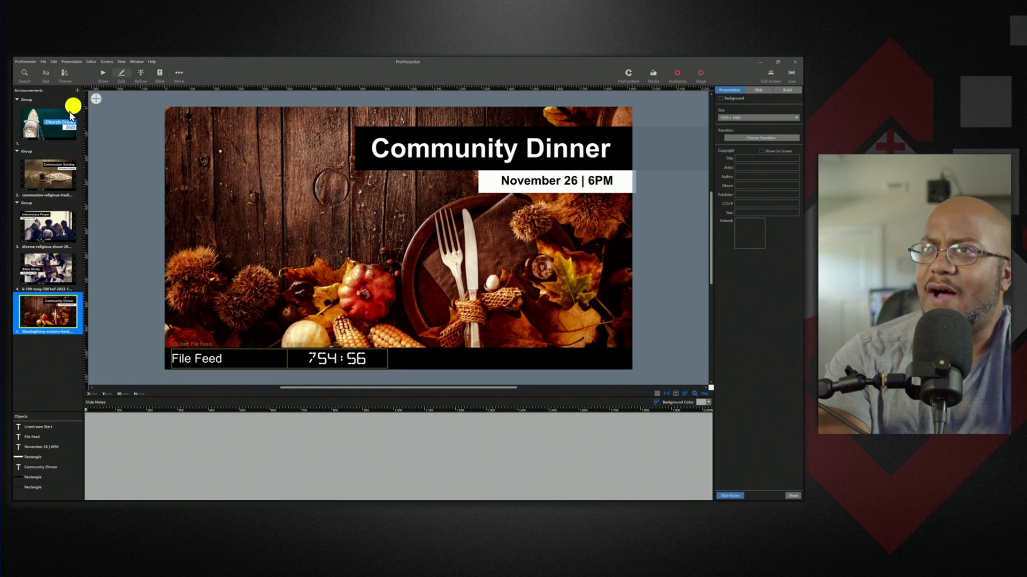
left_click(102, 72)
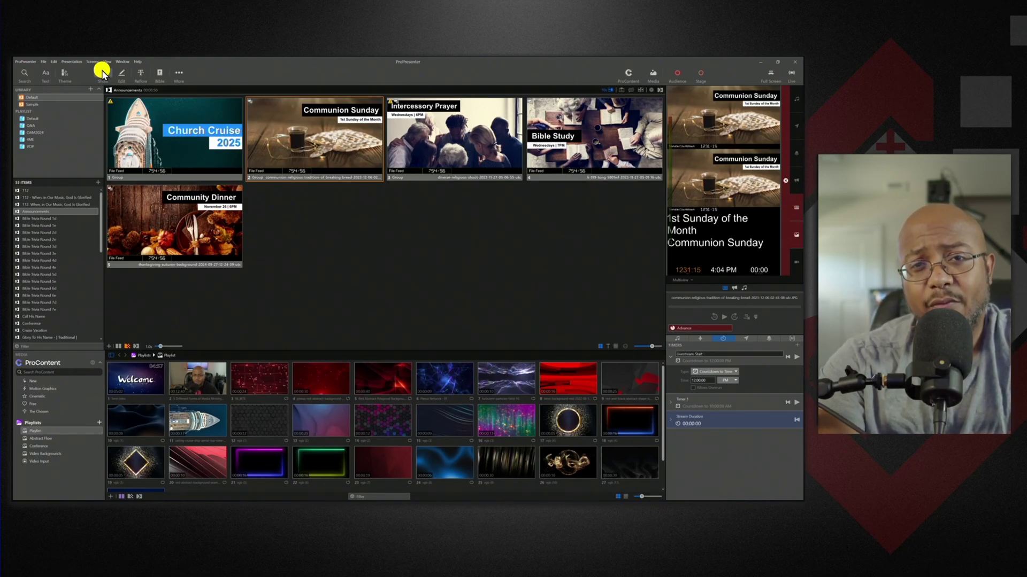
- Advance the live output from Intercessory Prayer to Bible Study while the countdown runs
key("Right")
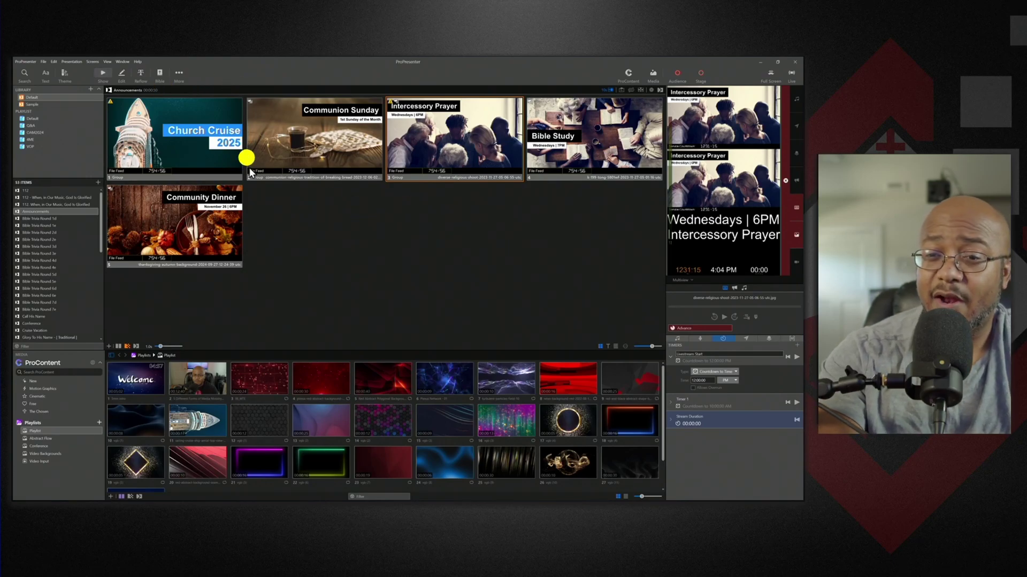
key("Right")
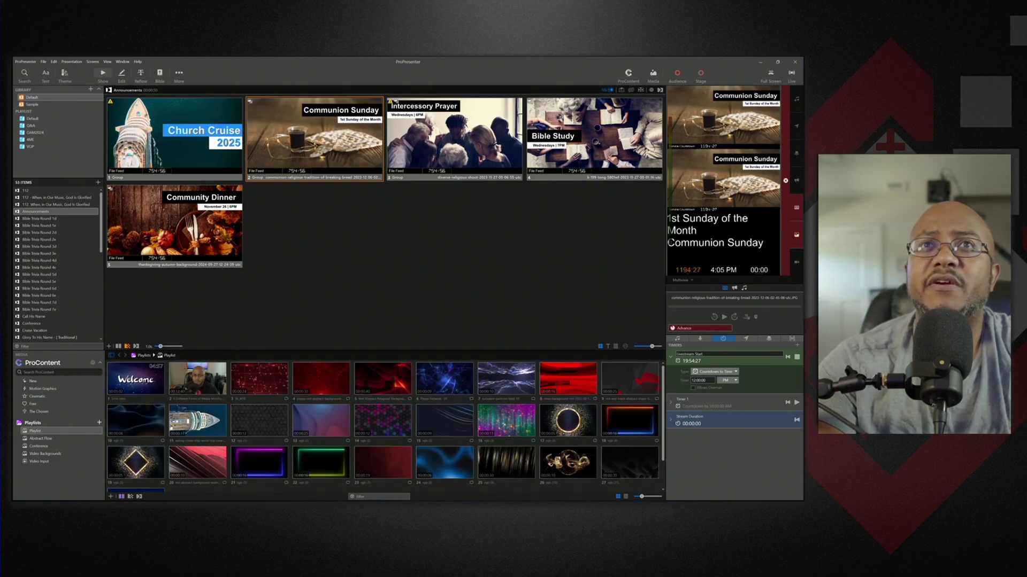
- Add the praying-group photo as a sixth slide after Community Dinner, scaled to fill
key("Right")
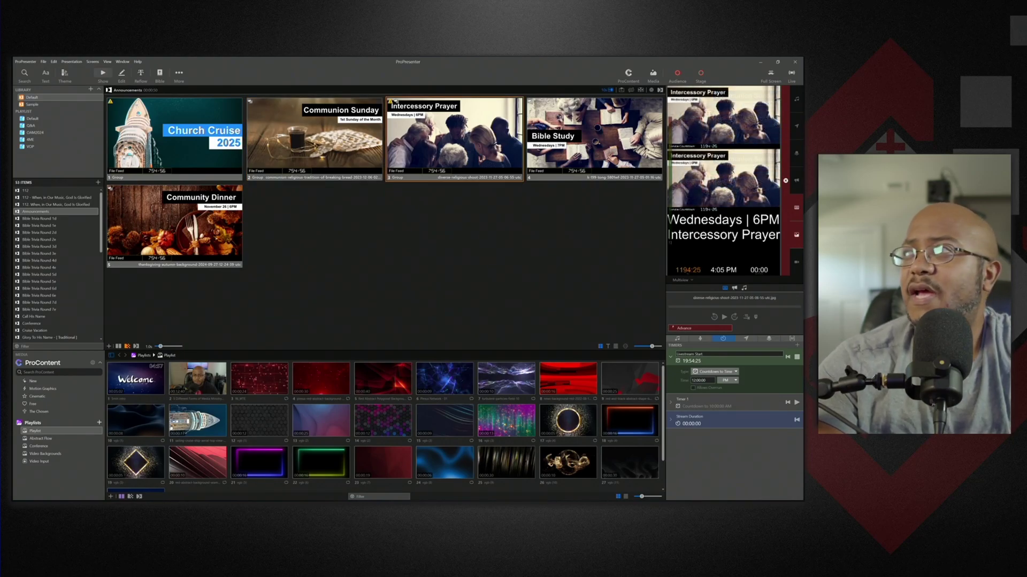
left_click_drag(277, 314, 268, 232)
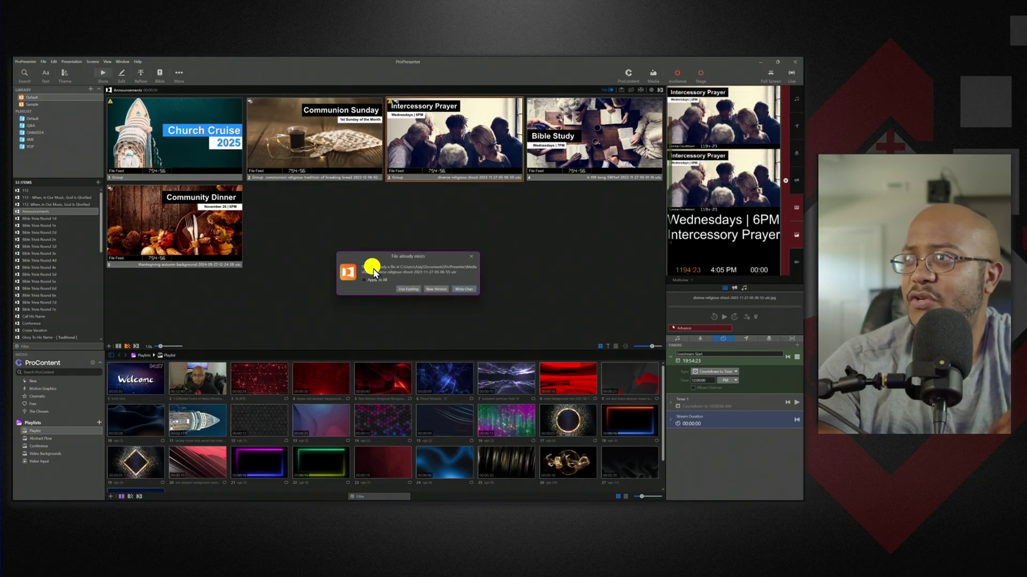
left_click(464, 288)
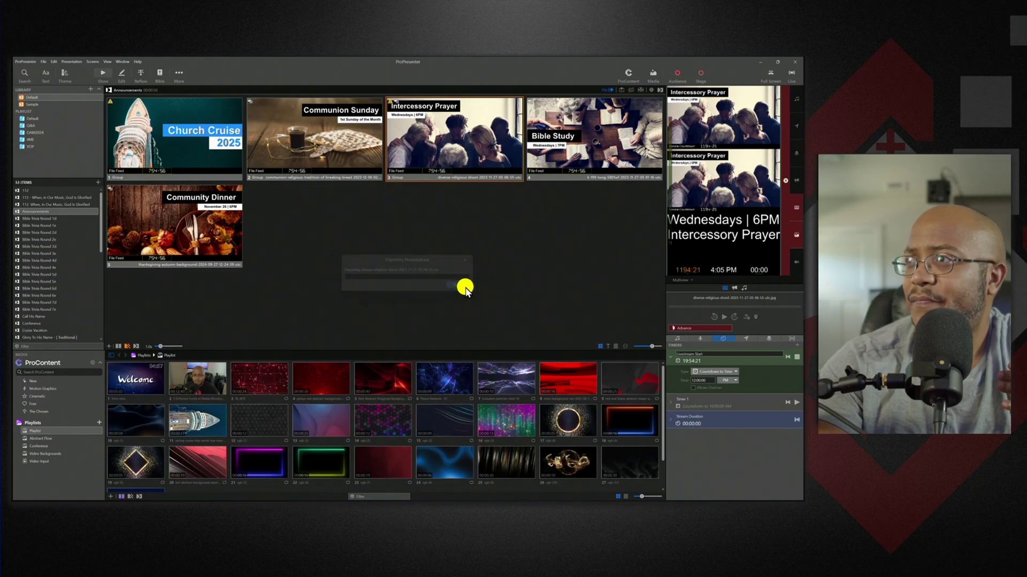
right_click(328, 234)
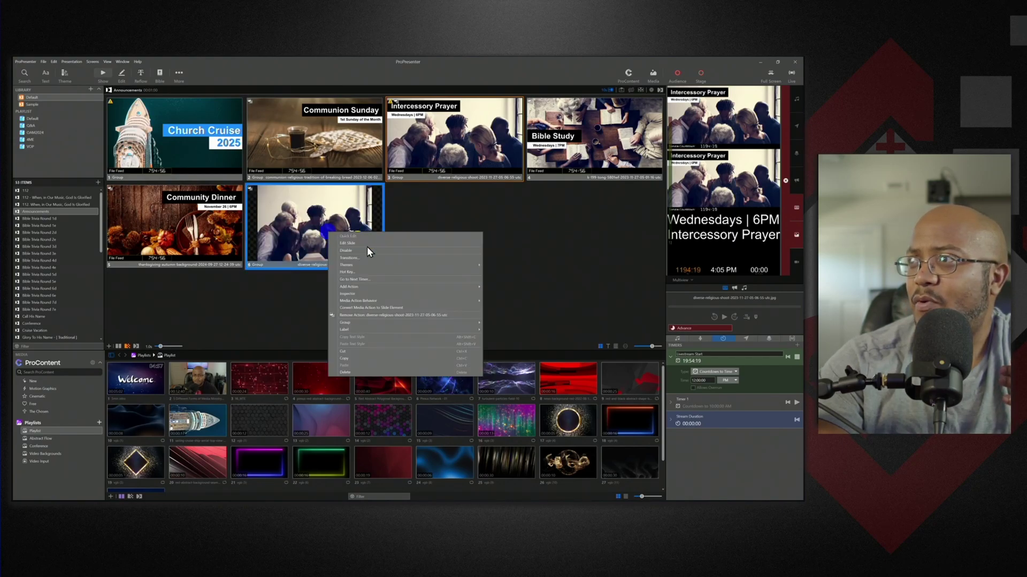
left_click(356, 295)
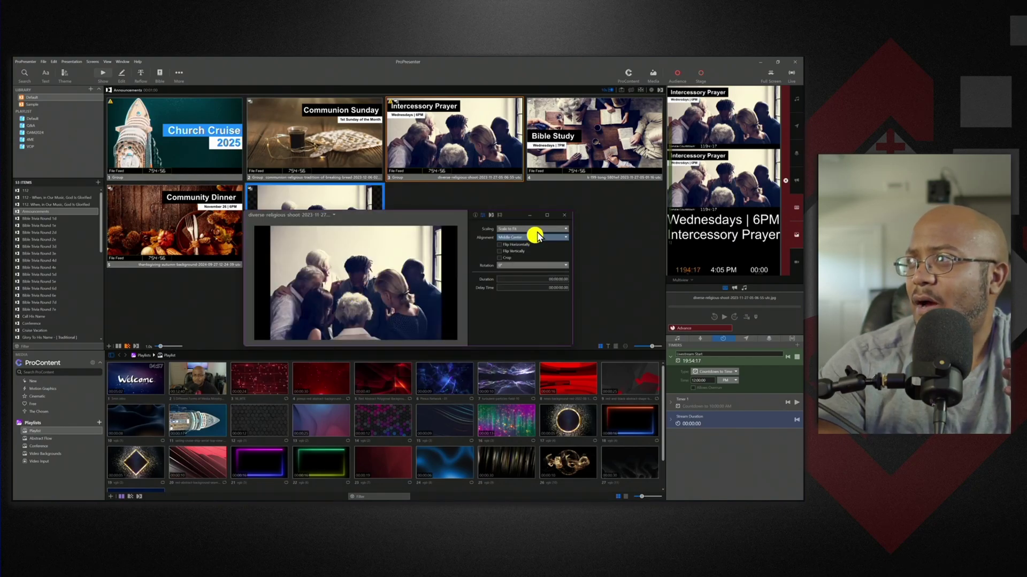
left_click(536, 230)
left_click(537, 242)
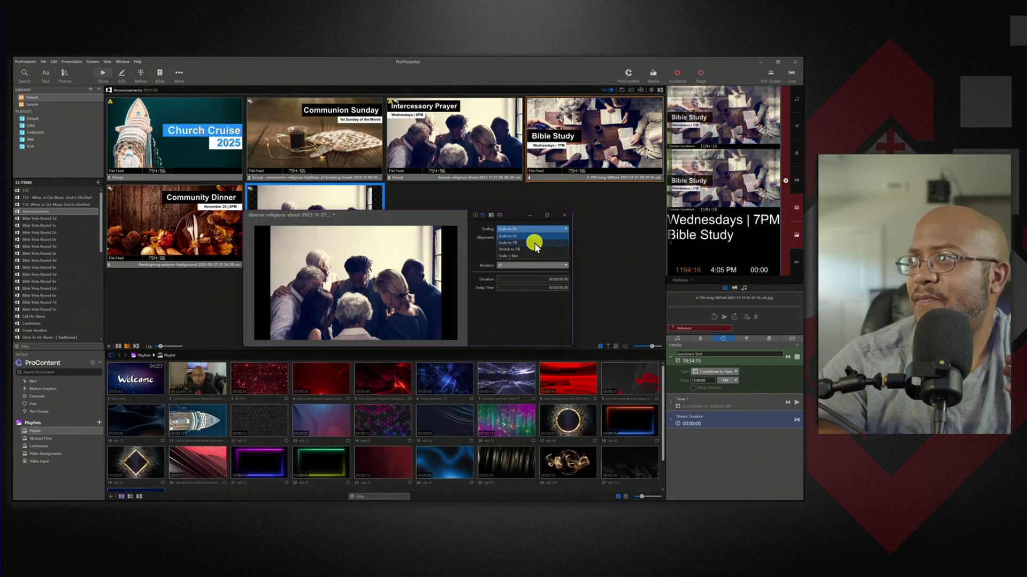
left_click(563, 216)
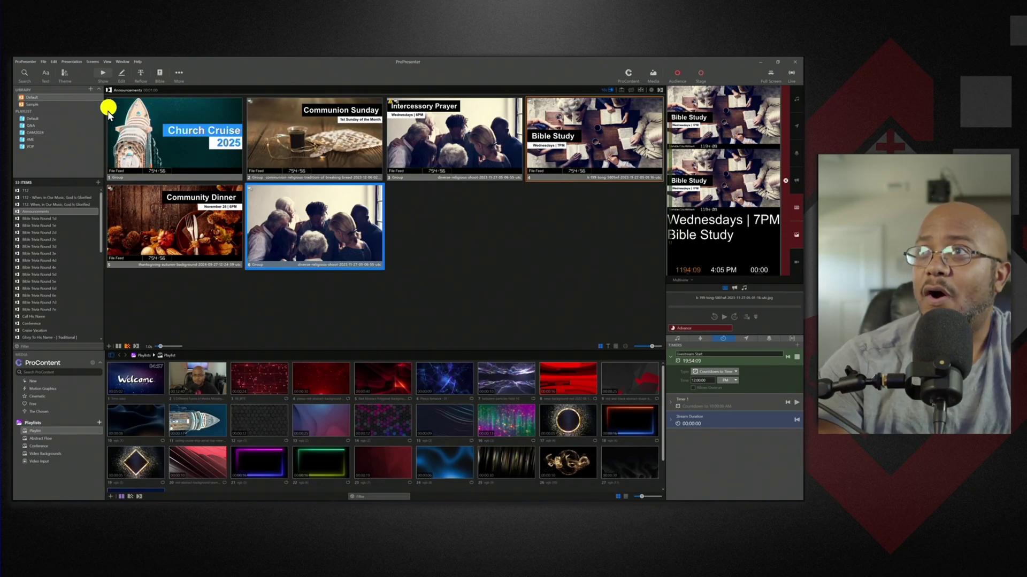
- Dismiss the theme list unchanged and put the praying-group slide live
left_click(66, 75)
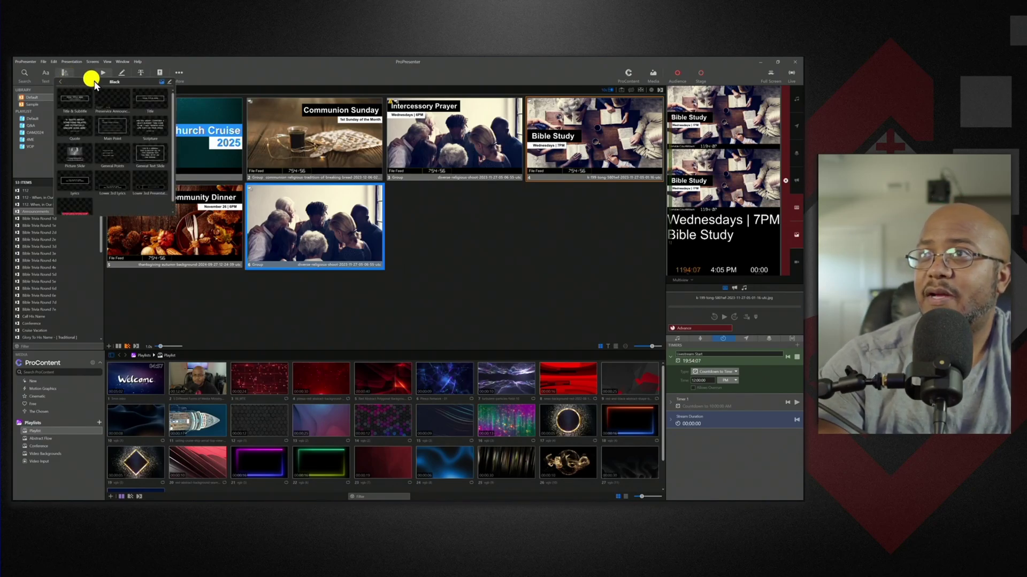
key("Escape")
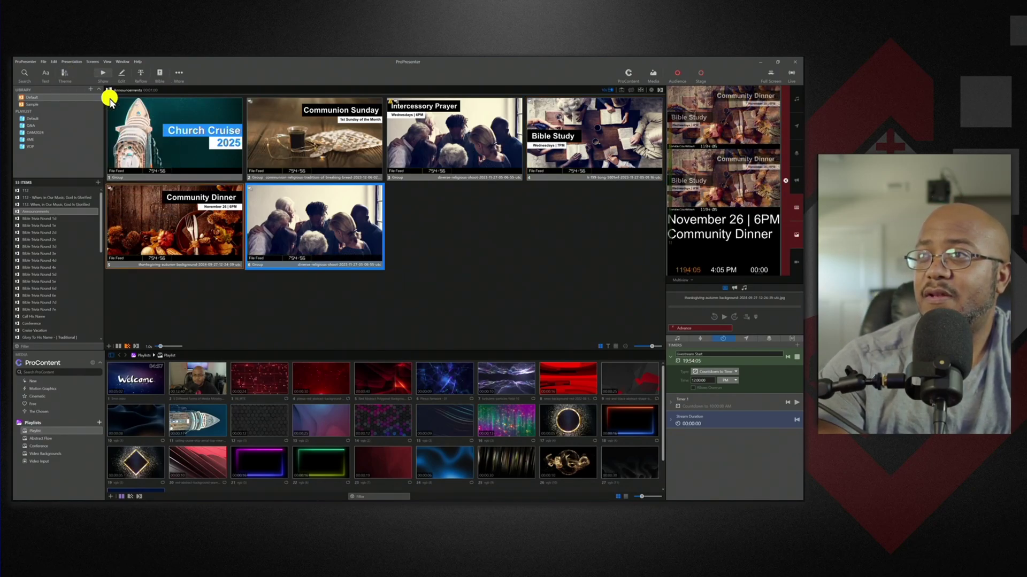
left_click(348, 240)
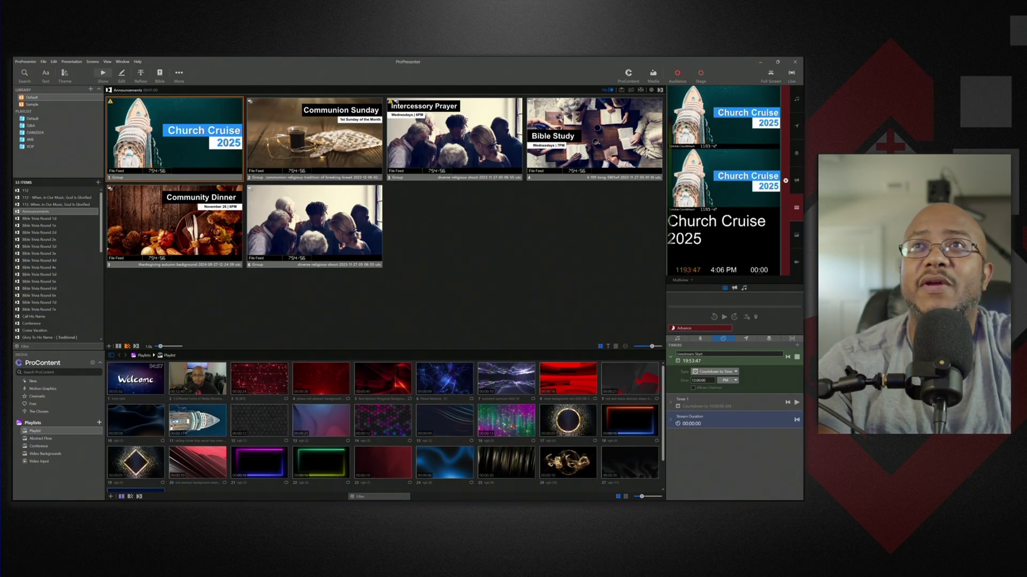
- Add the smiling-seniors photo as a seventh slide, overwriting the file and scaling it to fill
left_click_drag(148, 279, 386, 258)
left_click(463, 291)
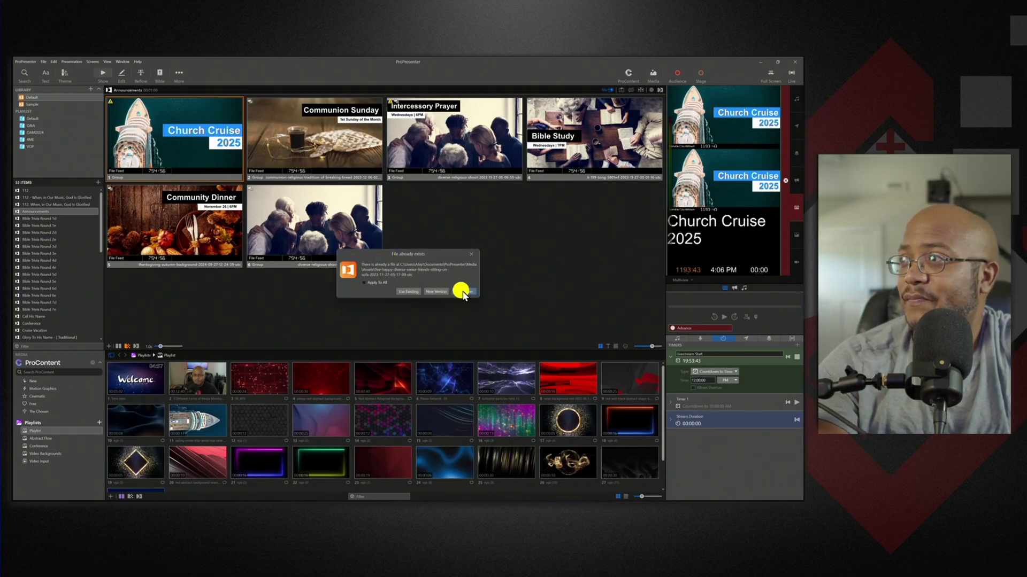
right_click(452, 230)
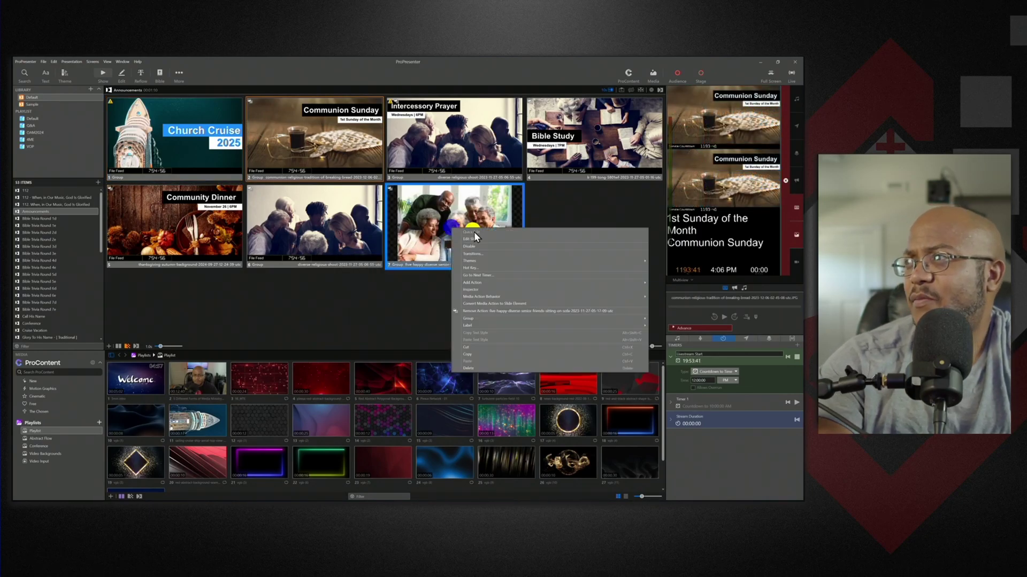
left_click(483, 289)
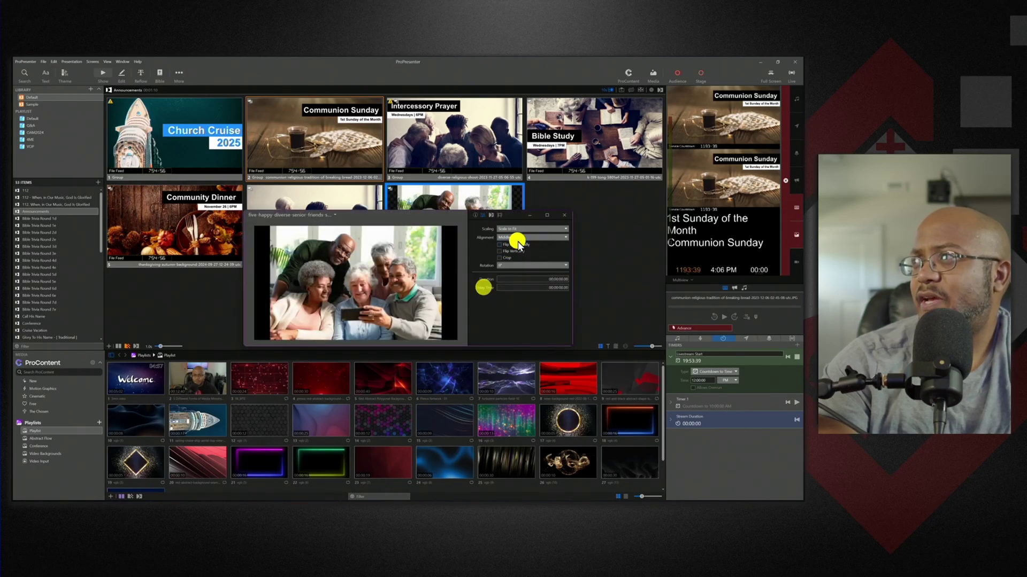
left_click(525, 230)
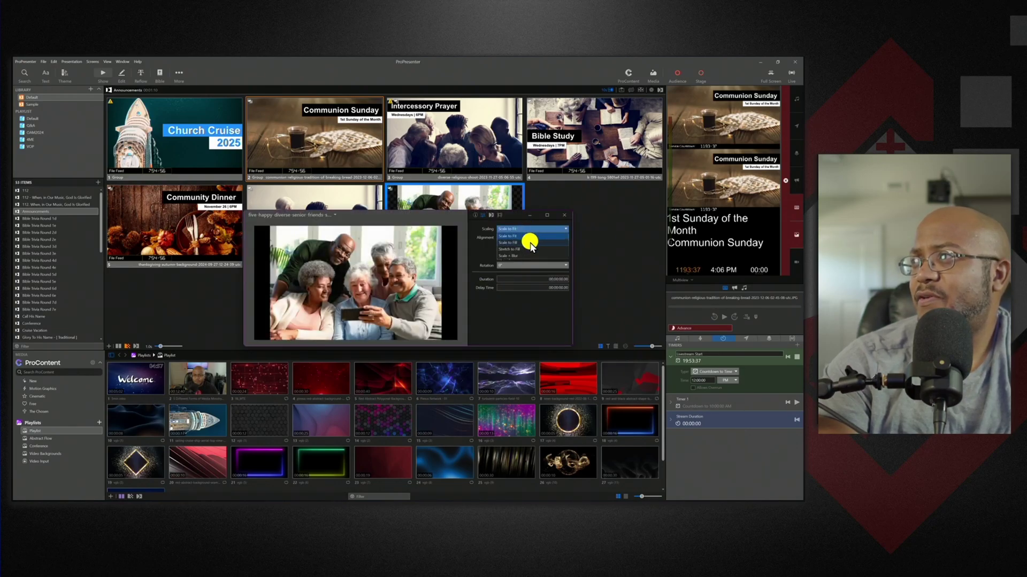
left_click(527, 242)
left_click(564, 215)
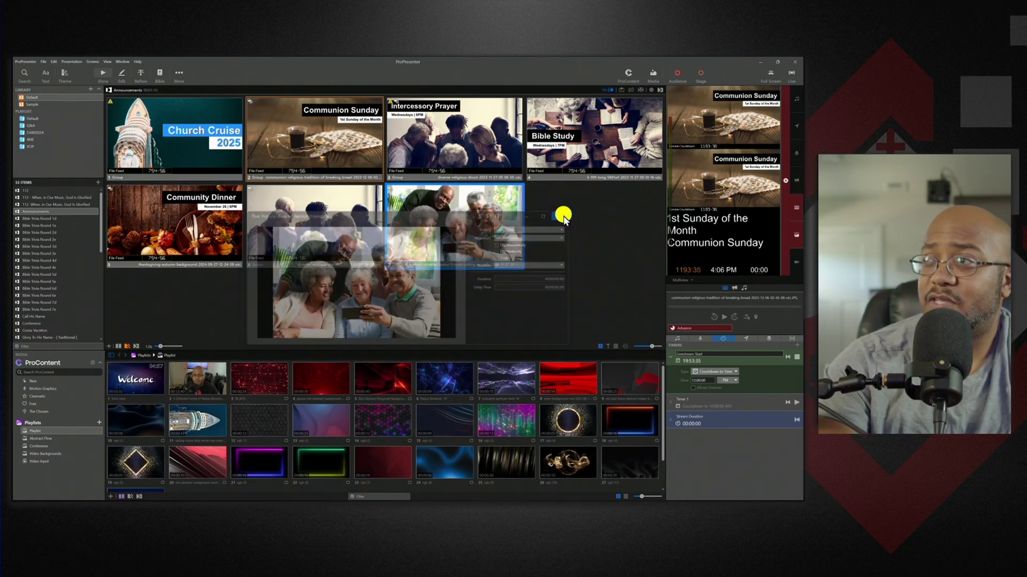
- Deselect the new slide, advance the live output, and dismiss the theme list
left_click(504, 284)
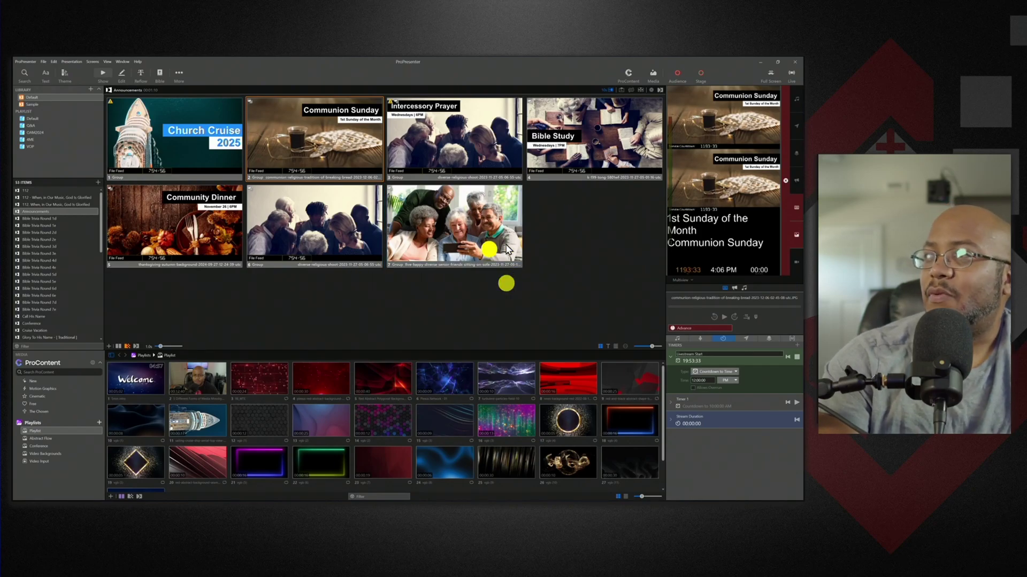
key("Right")
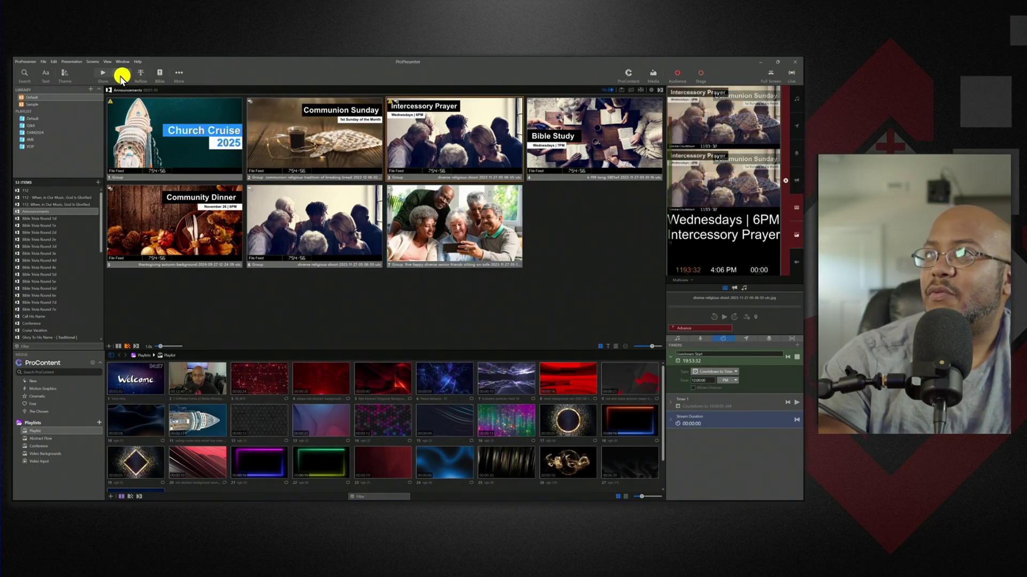
left_click(64, 71)
left_click(107, 98)
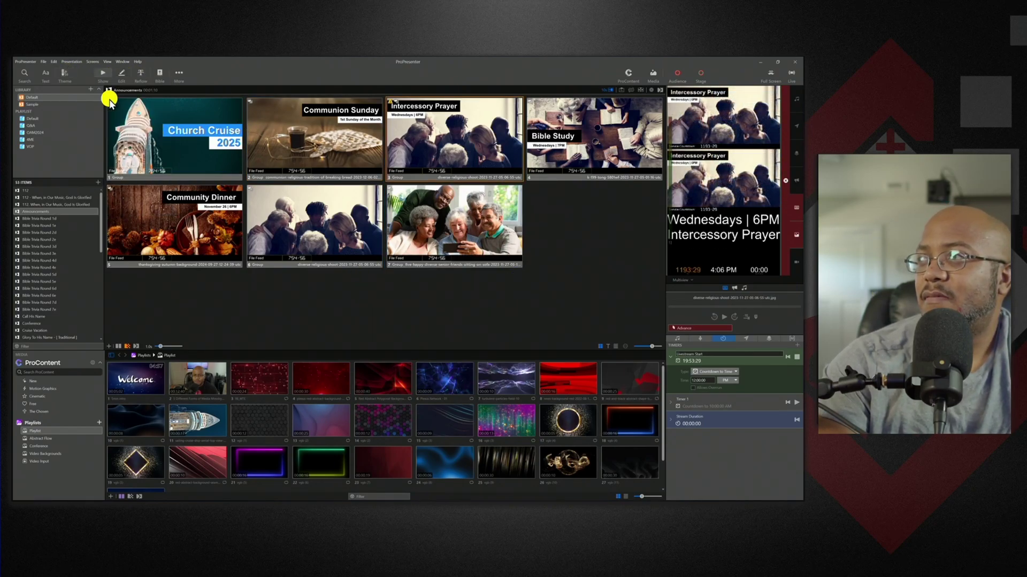